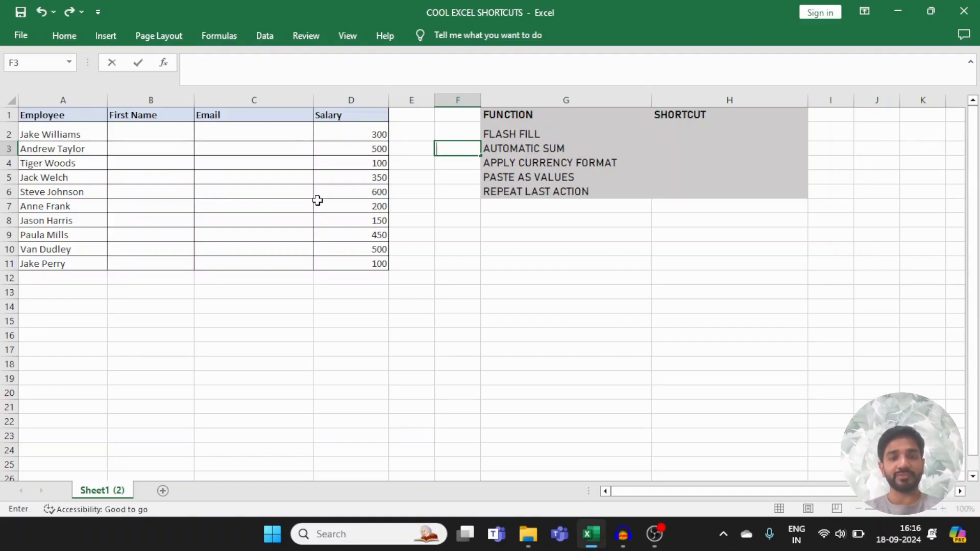
Step: Enter "ctrl + E" as the shortcut for FLASH FILL in cell H2
key("Up")
key("Up")
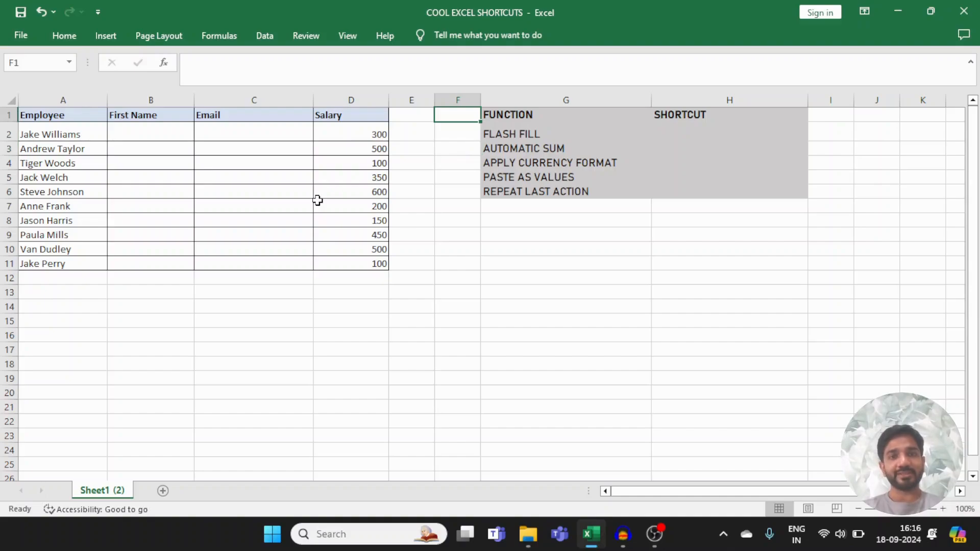
key("Right")
key("Down")
key("Right")
key("Up")
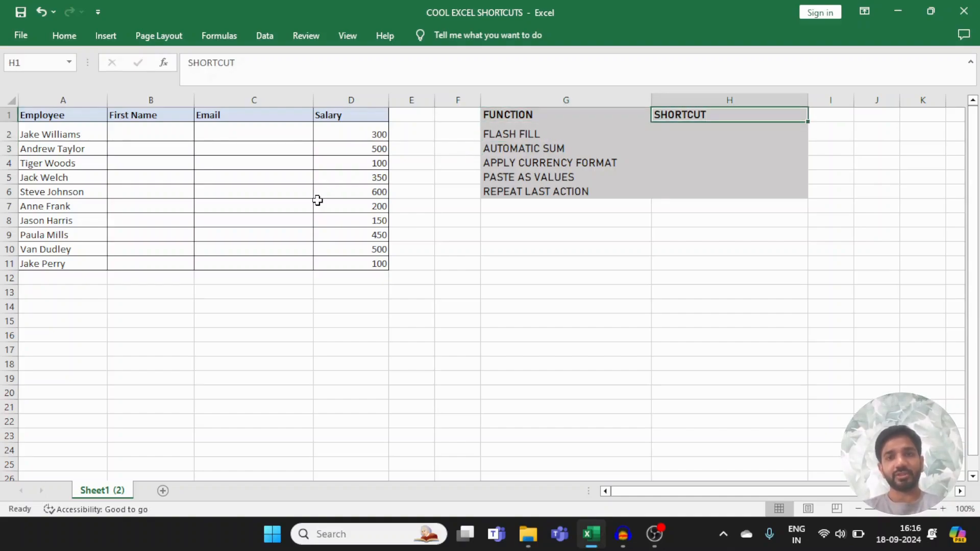
key("Down")
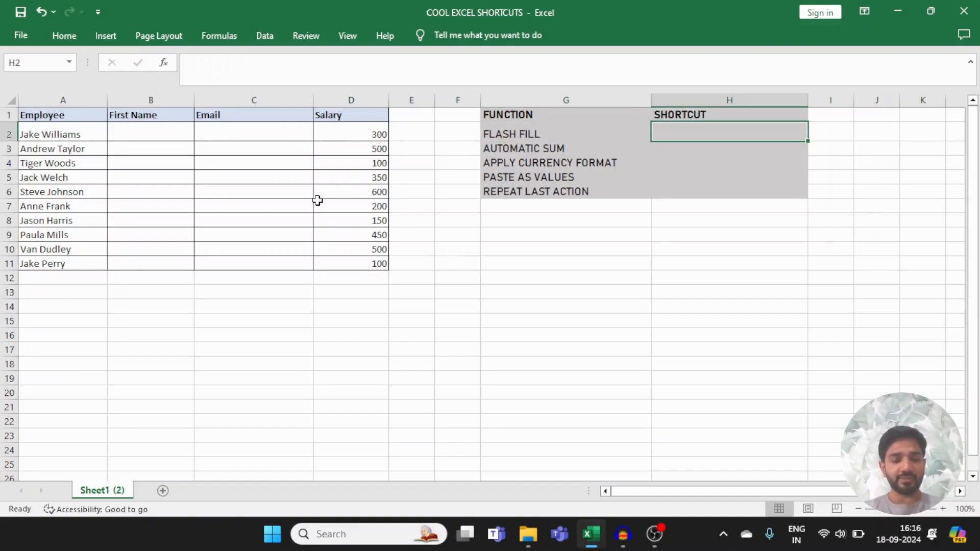
type("ctrl ")
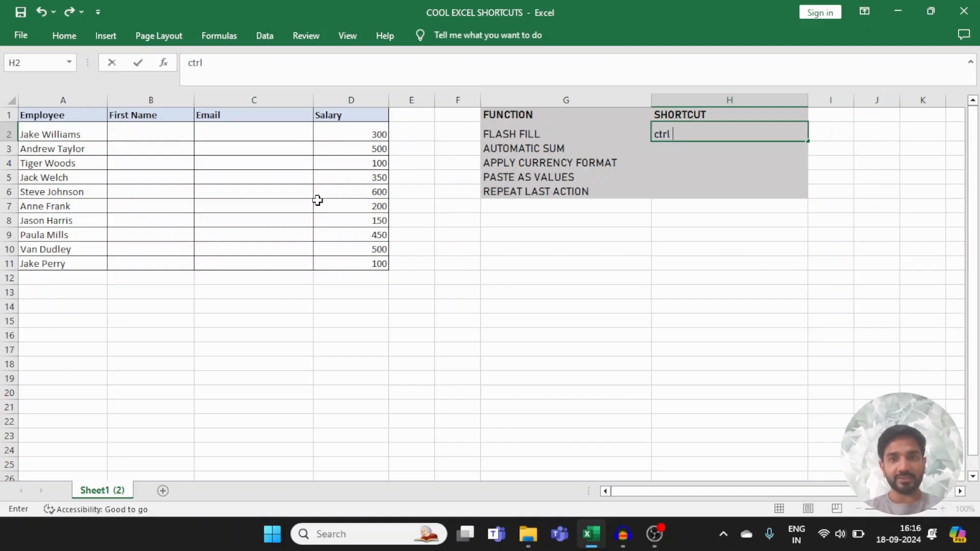
type("+ E")
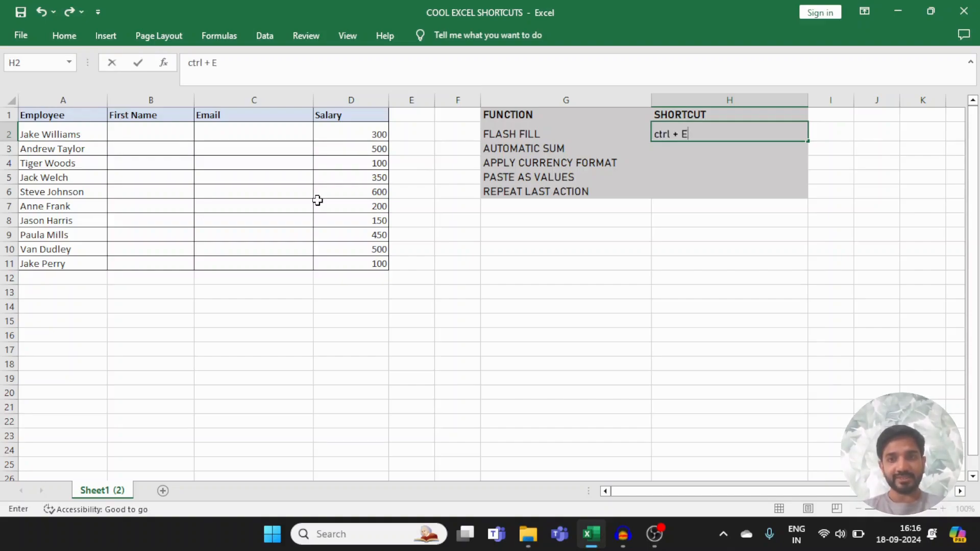
key("Return")
Step: Enter the first employee's first name in B2 and Flash Fill the rest of the First Name column
key("Up")
key("Left")
key("Left")
key("Left")
key("Left")
key("Left")
key("Left")
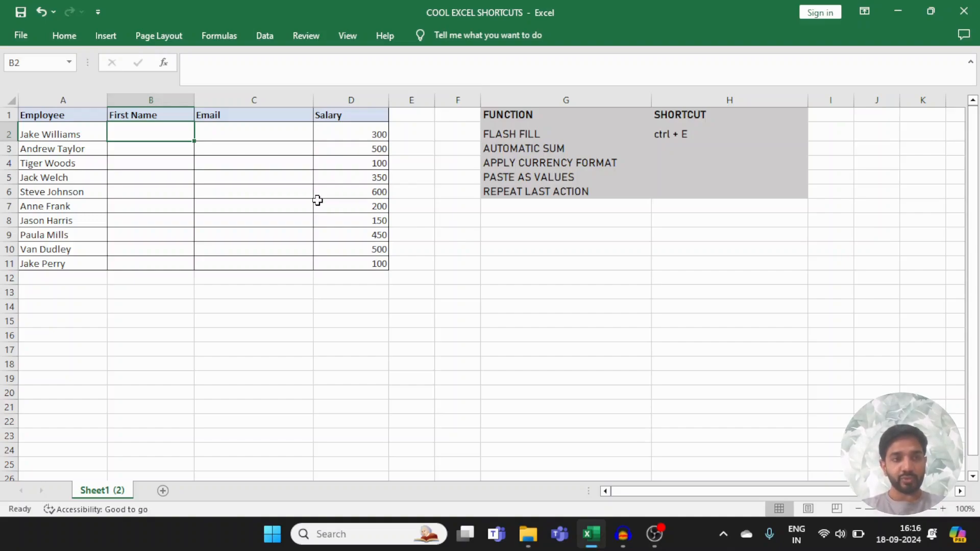
type("Jake")
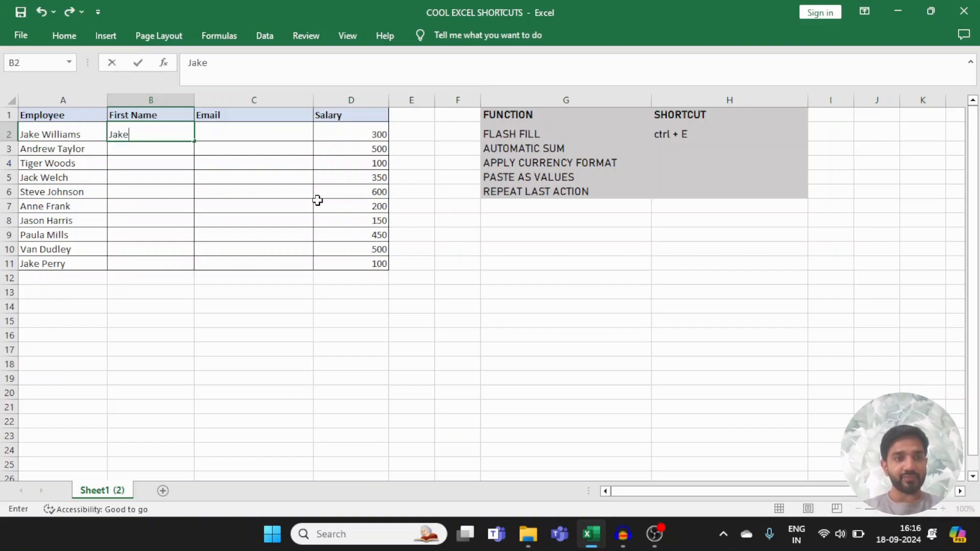
key("Return")
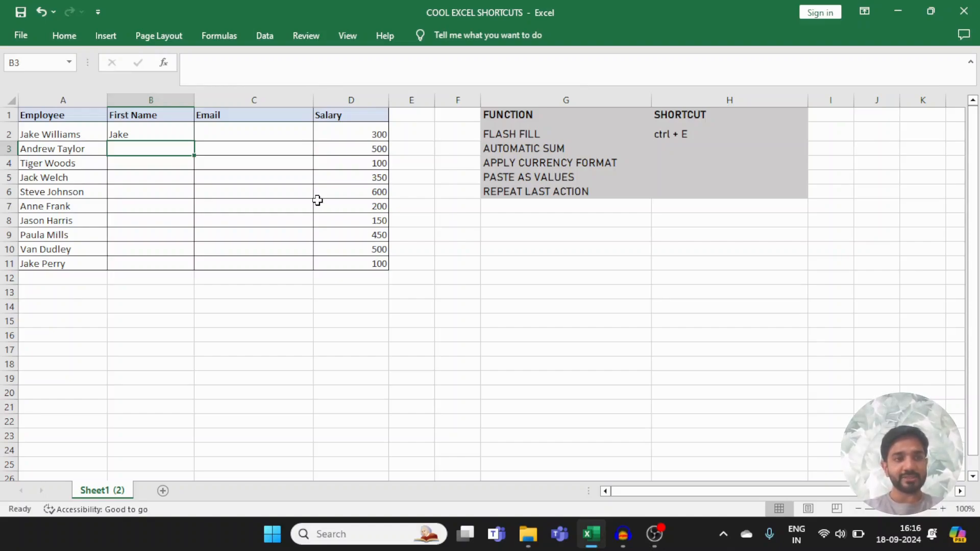
key("ctrl+e")
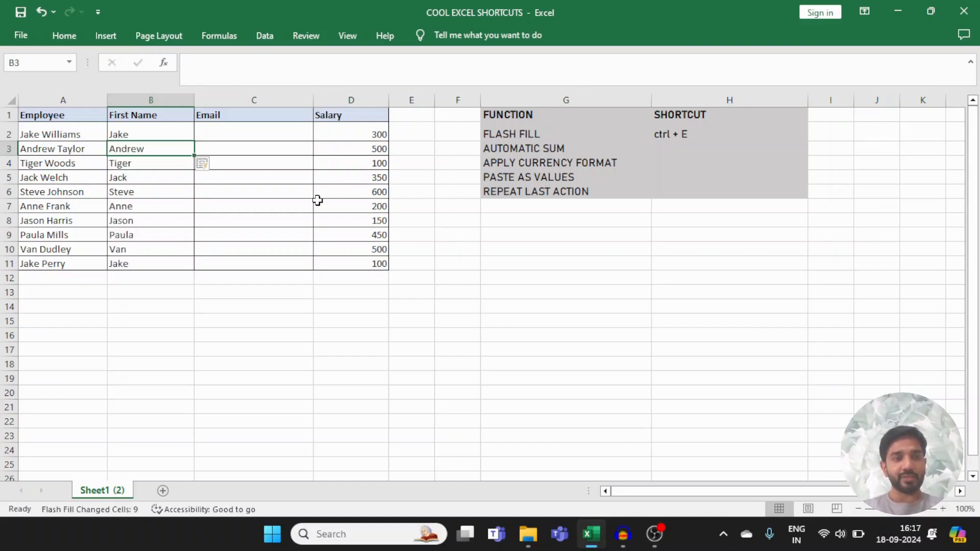
key("ctrl+shift+Down")
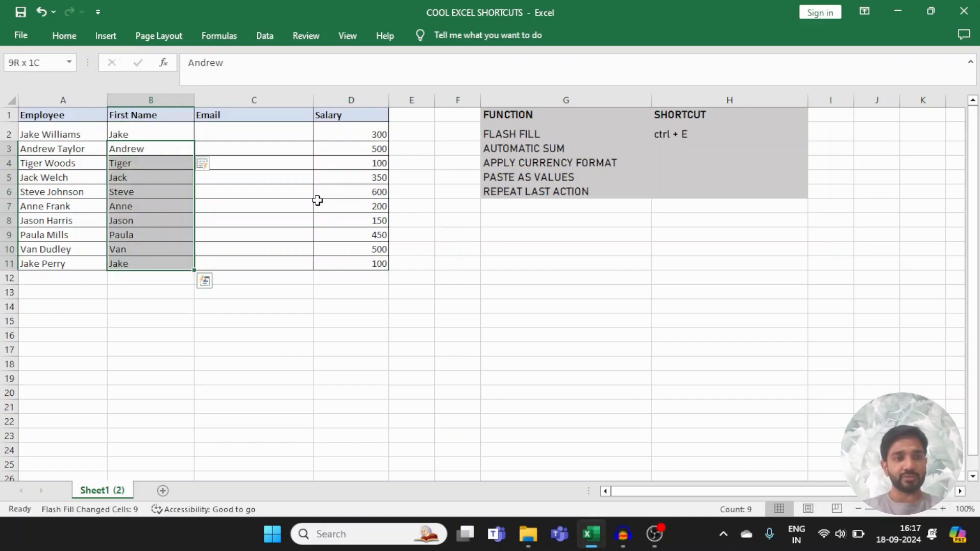
key("Up")
key("Up")
key("Right")
key("Down")
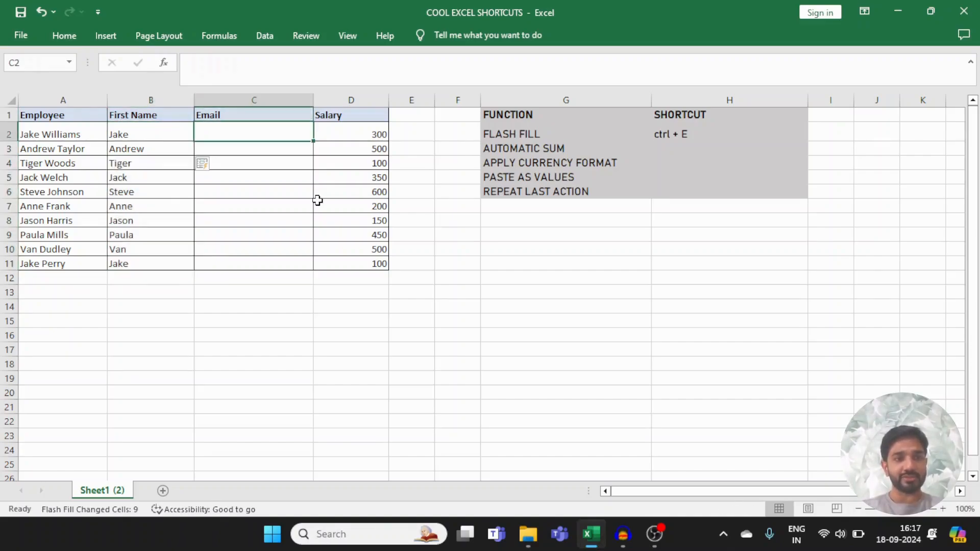
left_click(318, 200)
key("Left")
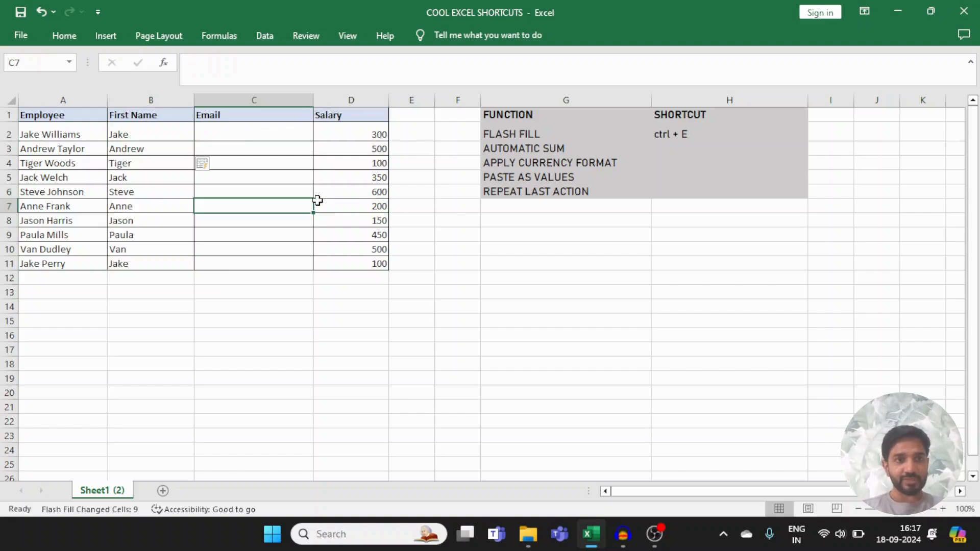
key("Down")
key("Up")
key("Up")
key("Up")
key("Up")
key("Up")
key("Up")
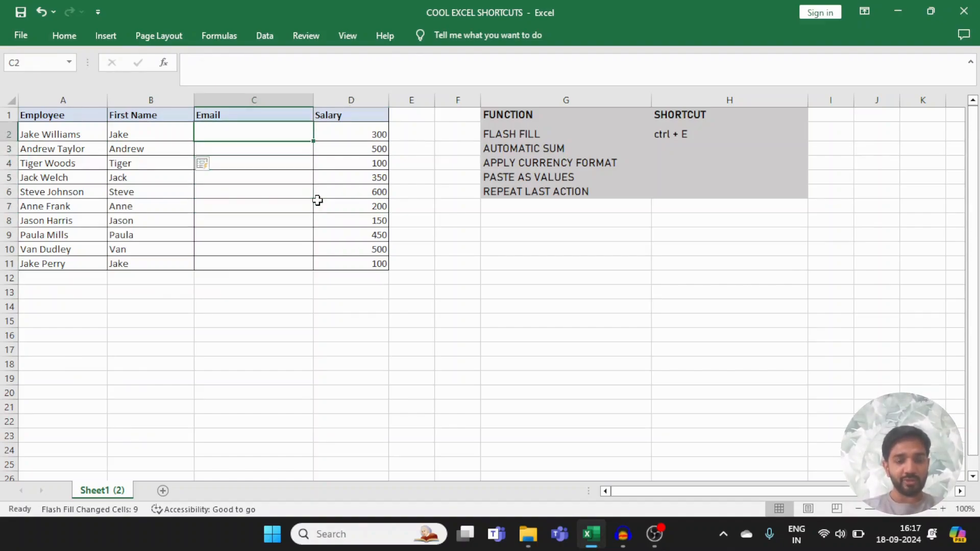
left_click(317, 200)
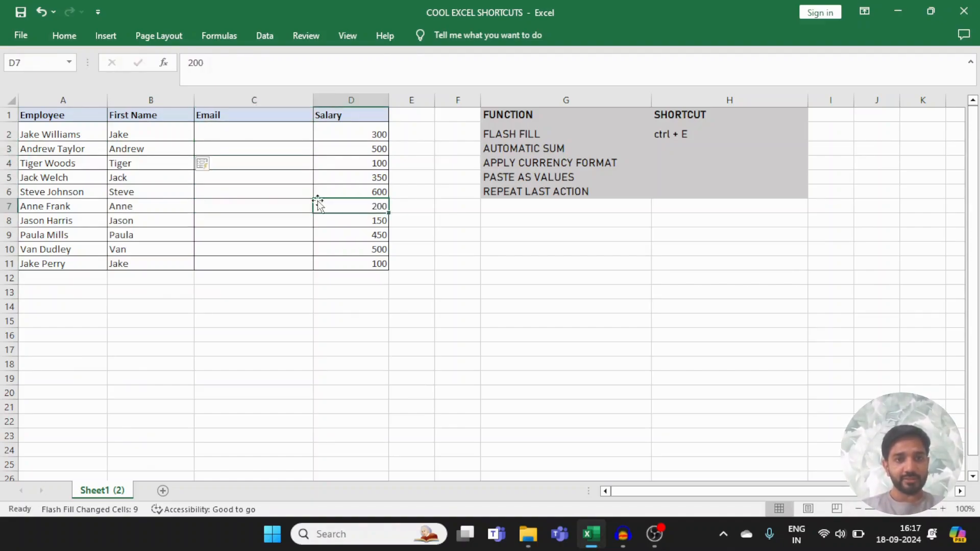
Step: Enter the first employee's email address in C2, using the first-name-dot-last-name pattern at gmail.com
key("Up")
key("Up")
key("Up")
key("Up")
key("Up")
key("Left")
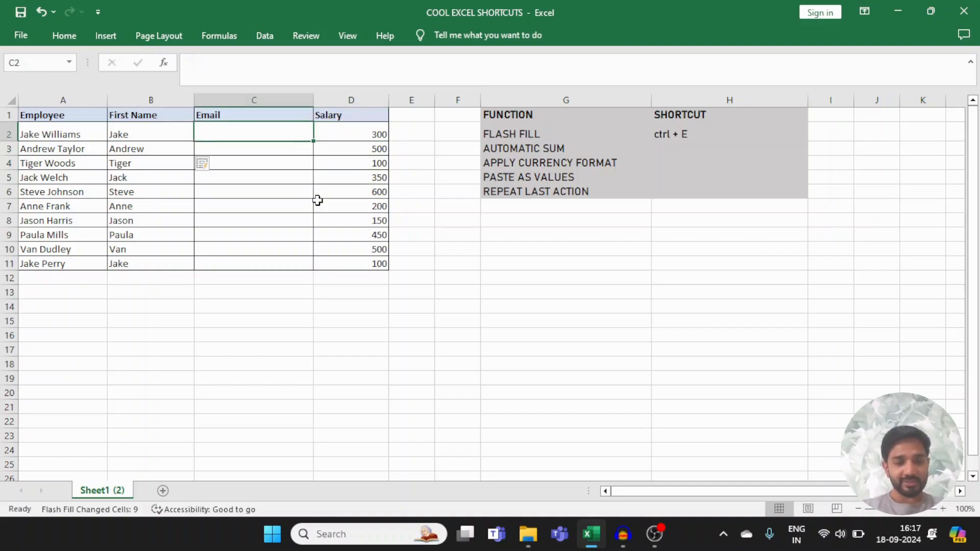
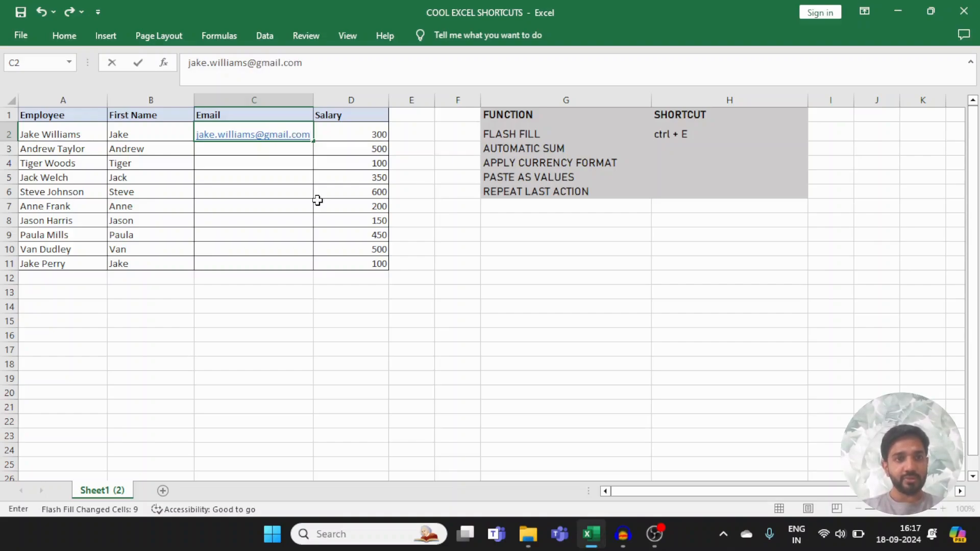
key("Return")
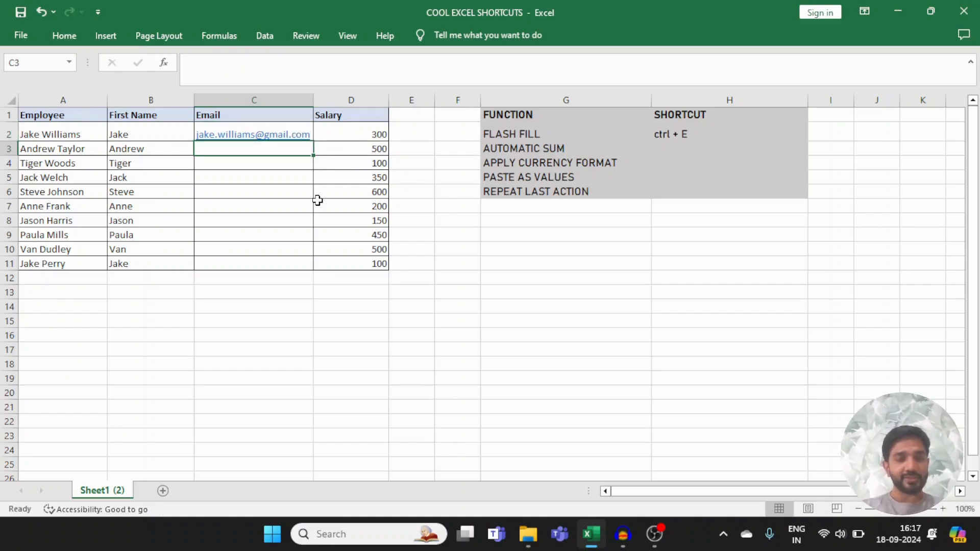
Step: Flash Fill the remaining cells of the Email column from the pattern in C2
key("ctrl+e")
key("Up")
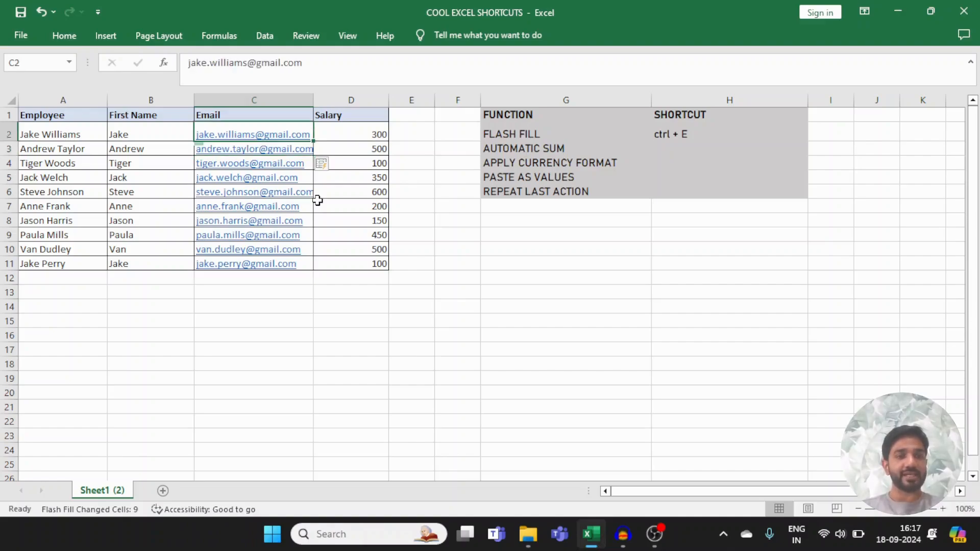
key("Down")
key("ctrl+shift+Down")
key("Up")
key("Up")
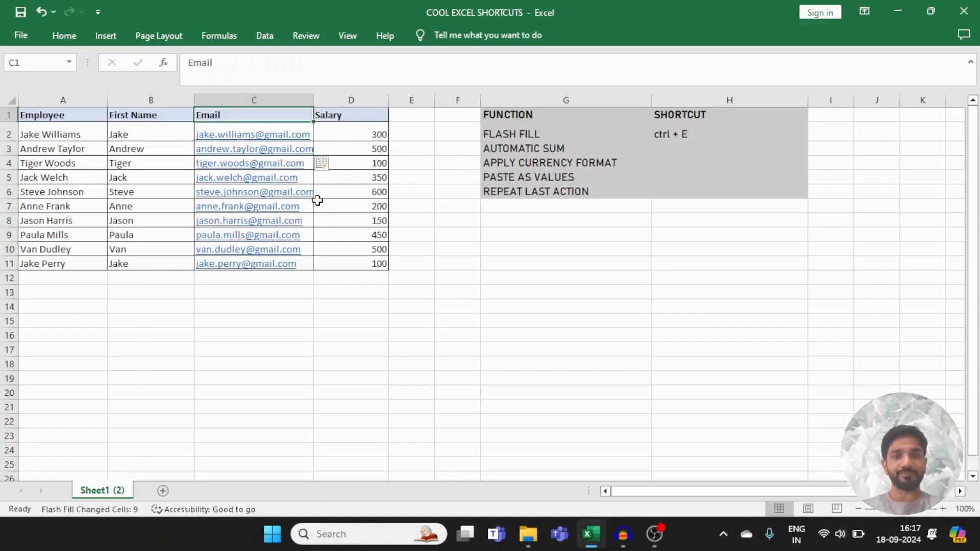
Step: Enter "alt + =" as the shortcut for AUTOMATIC SUM in cell H3
key("Right")
key("Right")
key("Right")
key("Right")
key("Down")
key("Down")
key("Right")
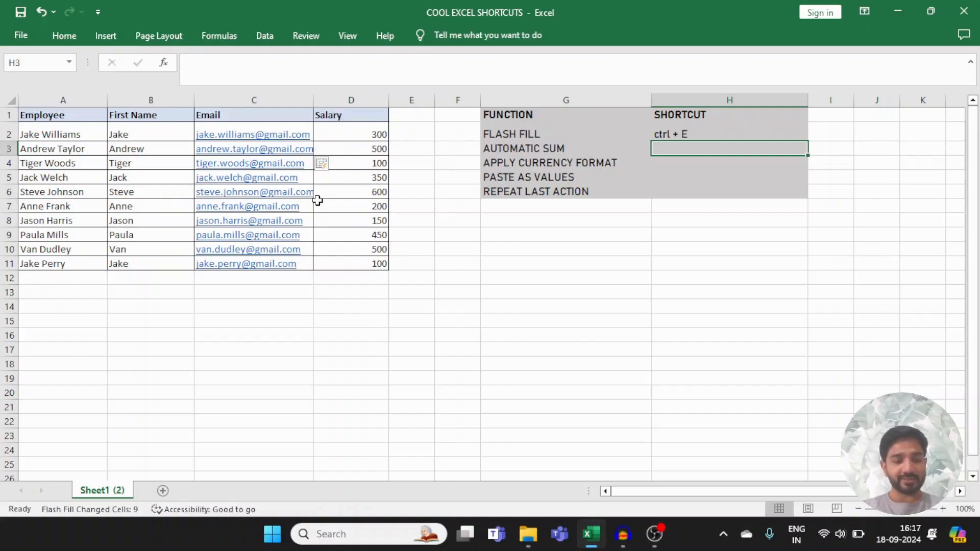
type("alt")
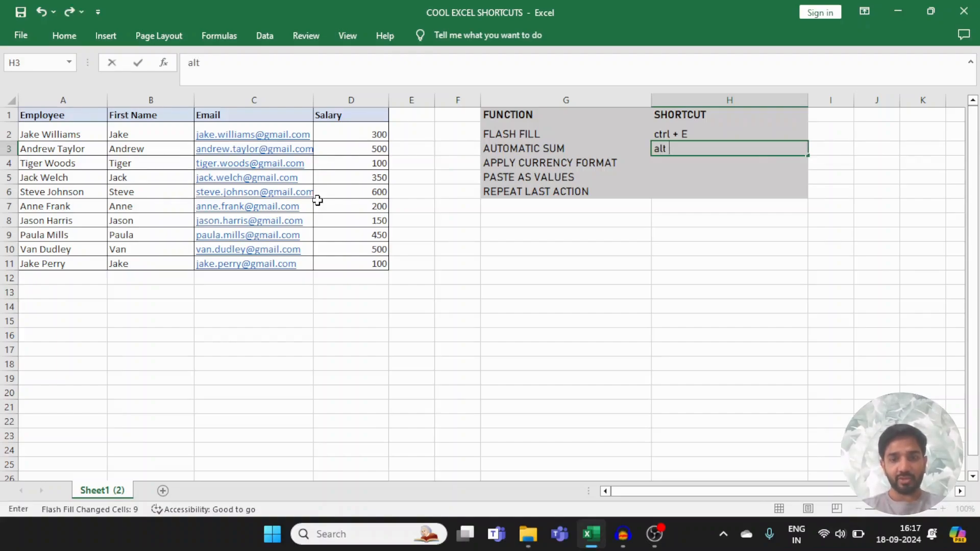
type(" + =")
key("Return")
Step: Total the Salary column in D12 by inserting an automatic sum of D2:D11
key("Left")
key("Left")
key("Left")
key("Left")
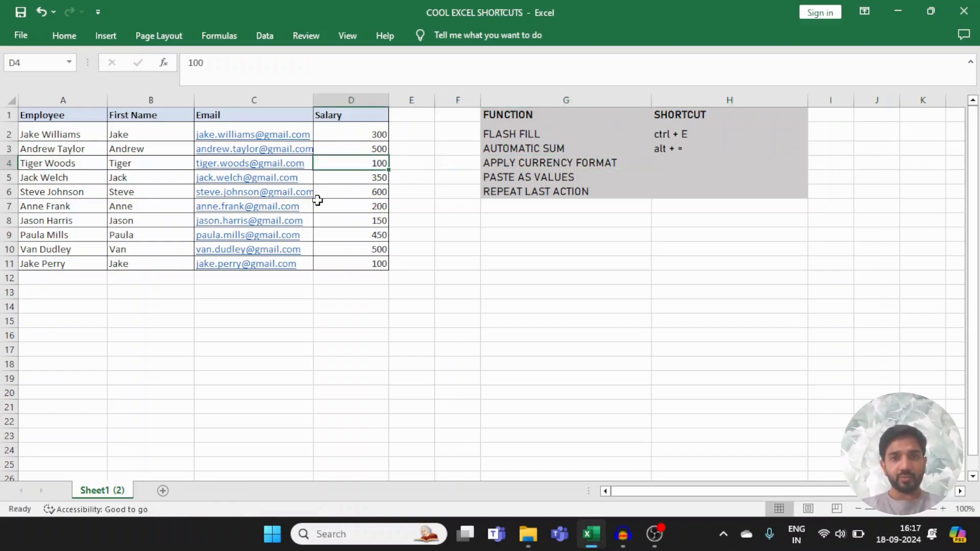
key("Down")
key("Down")
key("Down")
key("Down")
key("Down")
key("Down")
key("Down")
key("Down")
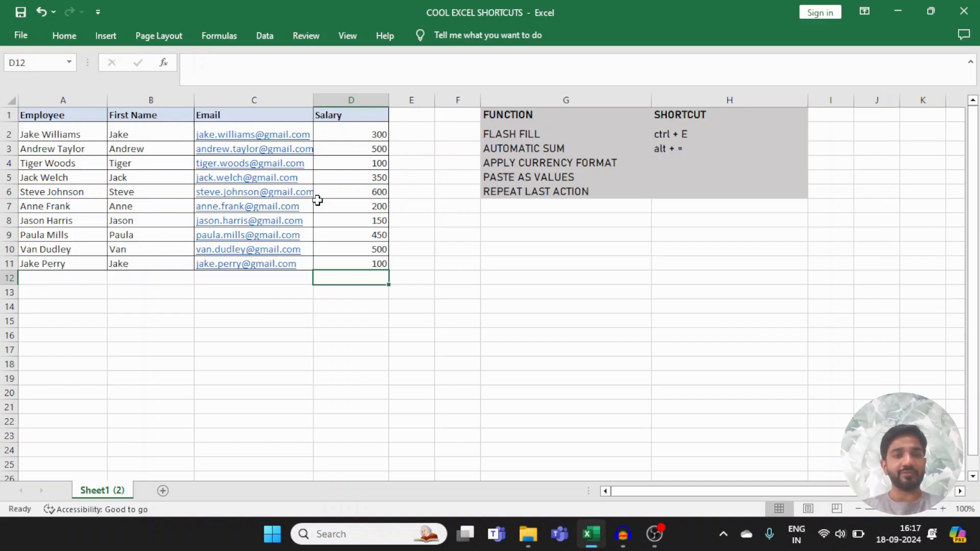
key("Up")
key("ctrl+shift+Up")
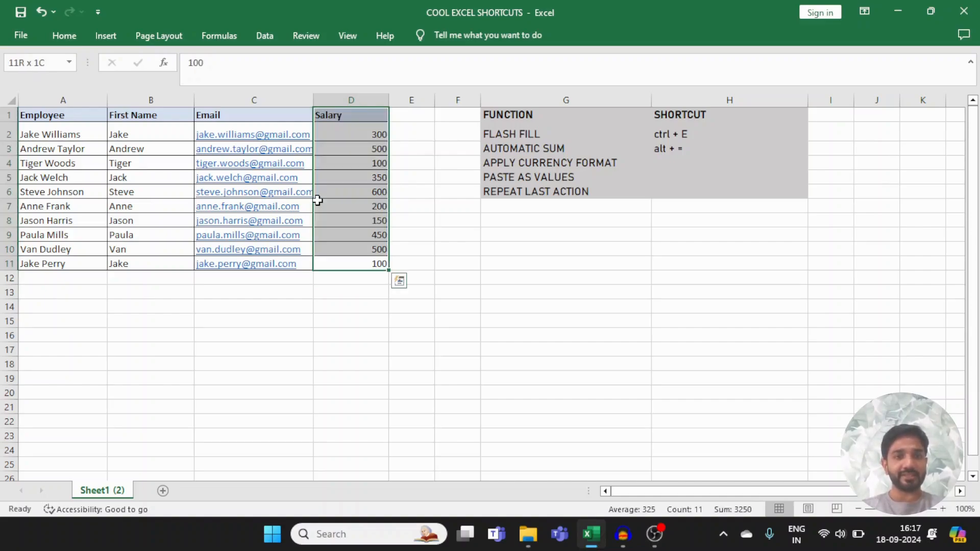
key("Down")
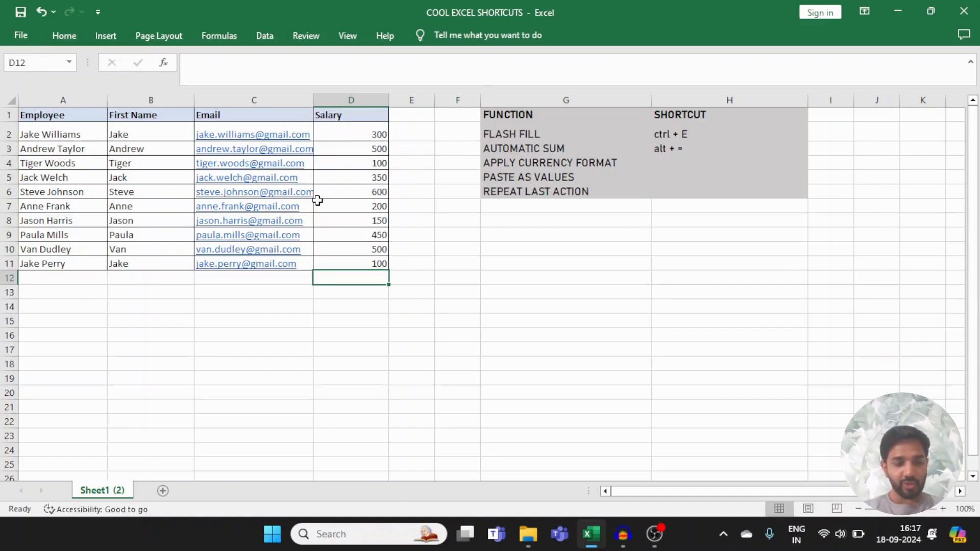
key("alt+equal")
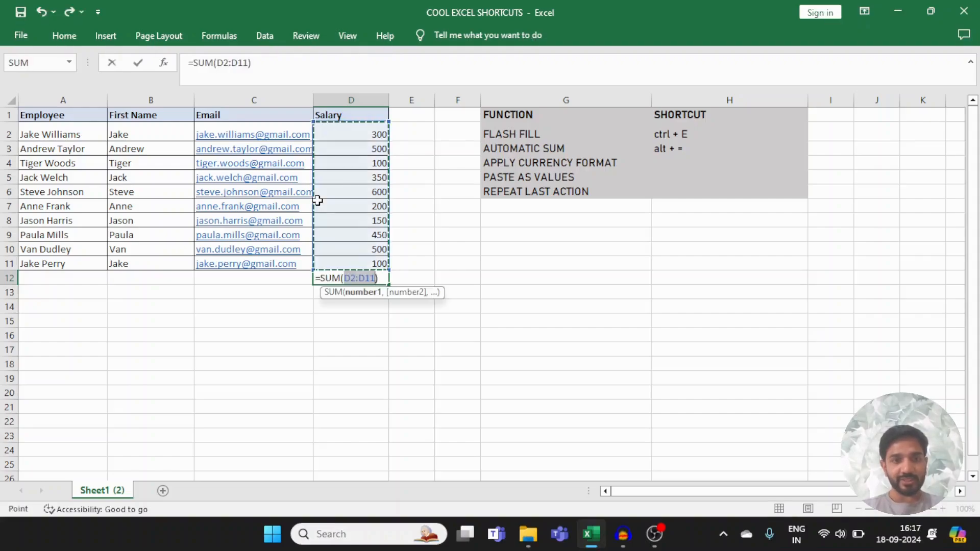
key("Return")
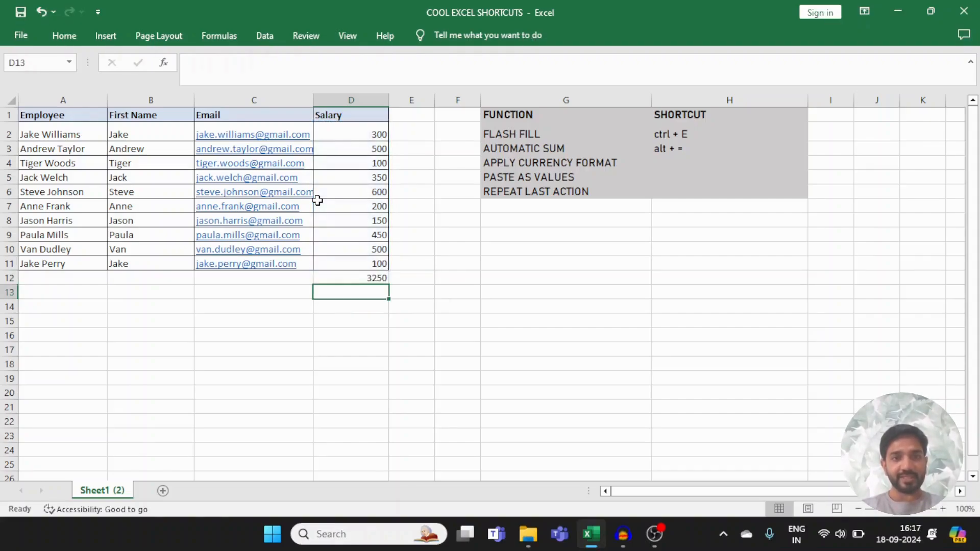
Step: Clear the salary total formula from cell D12
key("Up")
key("Up")
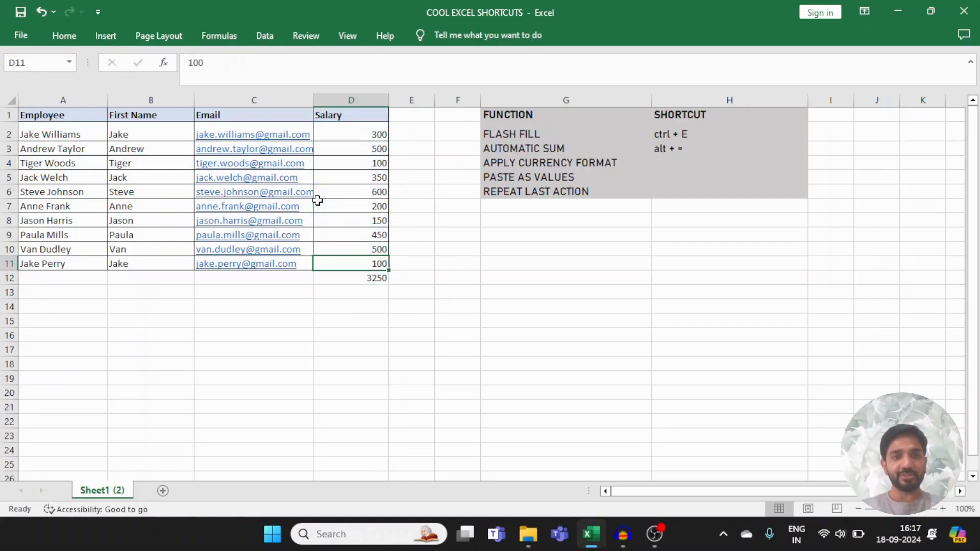
key("ctrl+shift+Up")
key("shift+Down")
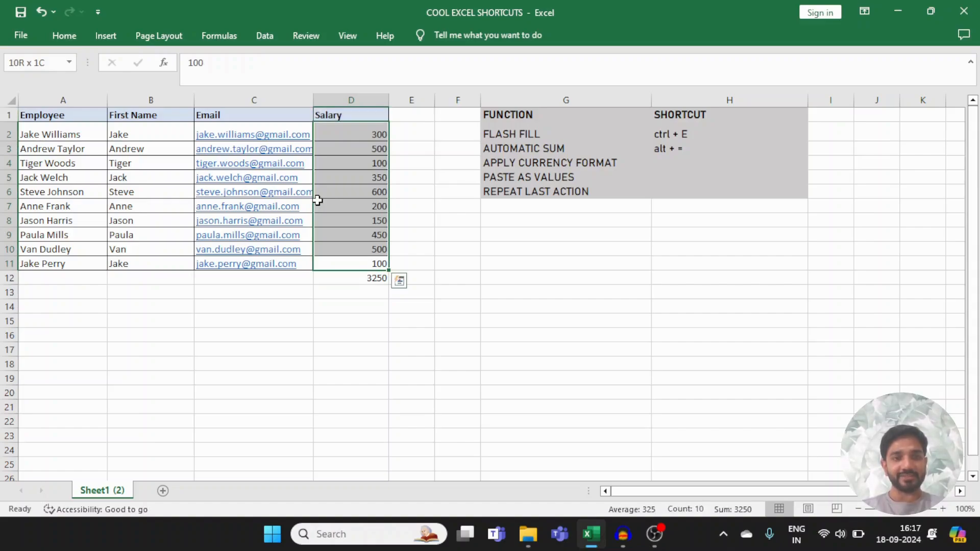
key("Right")
key("Down")
key("Down")
key("Left")
key("Up")
key("BackSpace")
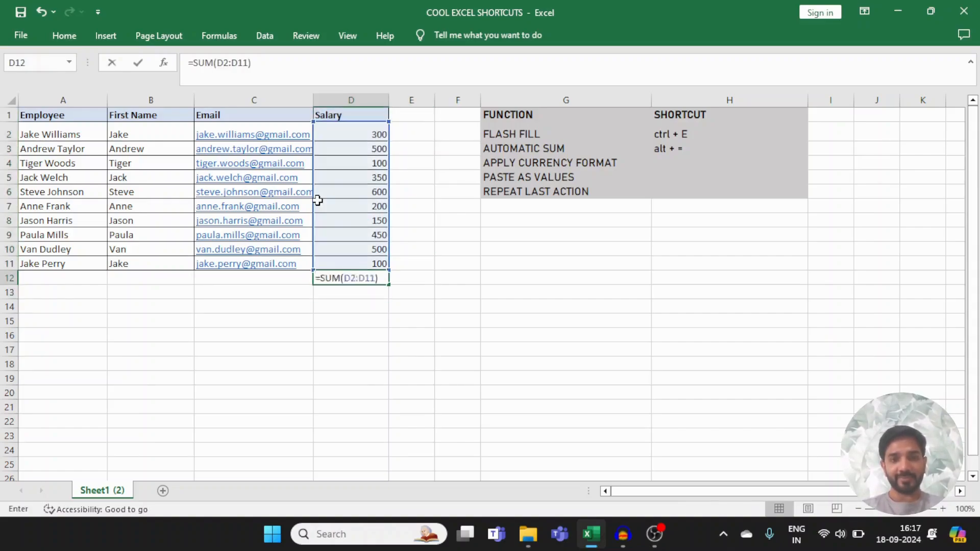
Step: Enter "ctrl+ shift + $" as the shortcut for APPLY CURRENCY FORMAT in cell H4
key("Up")
key("Up")
key("Up")
key("Up")
key("Up")
key("Right")
key("Right")
key("Right")
key("Up")
key("Up")
key("Up")
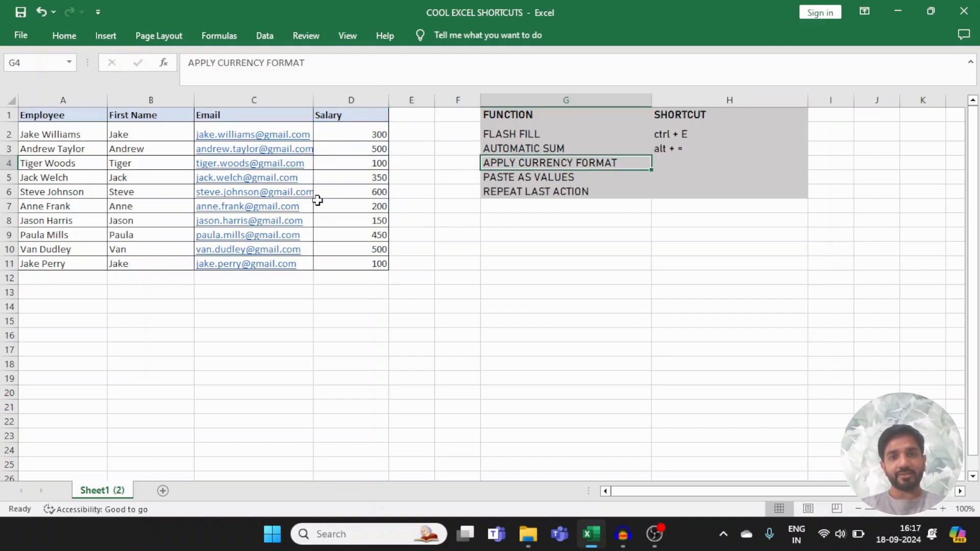
key("Right")
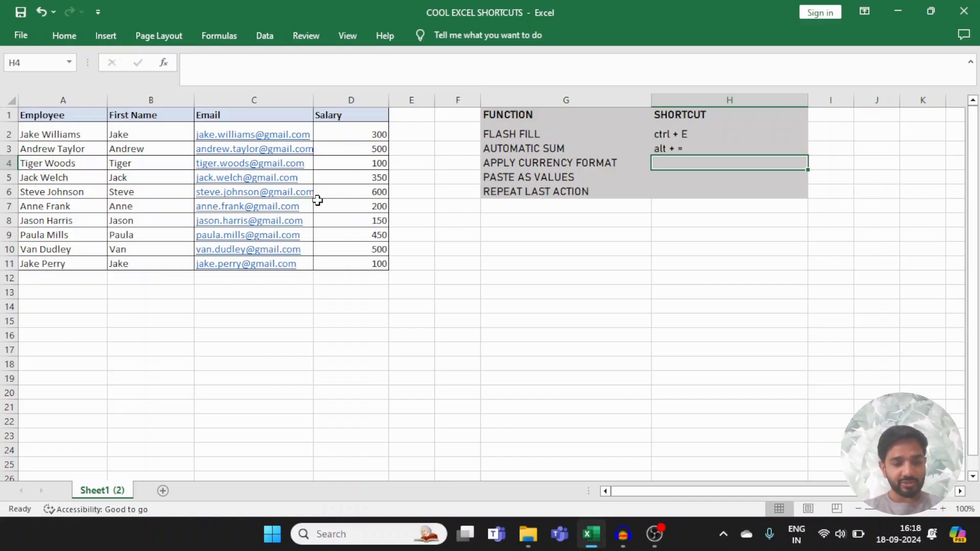
type("ctrl + E")
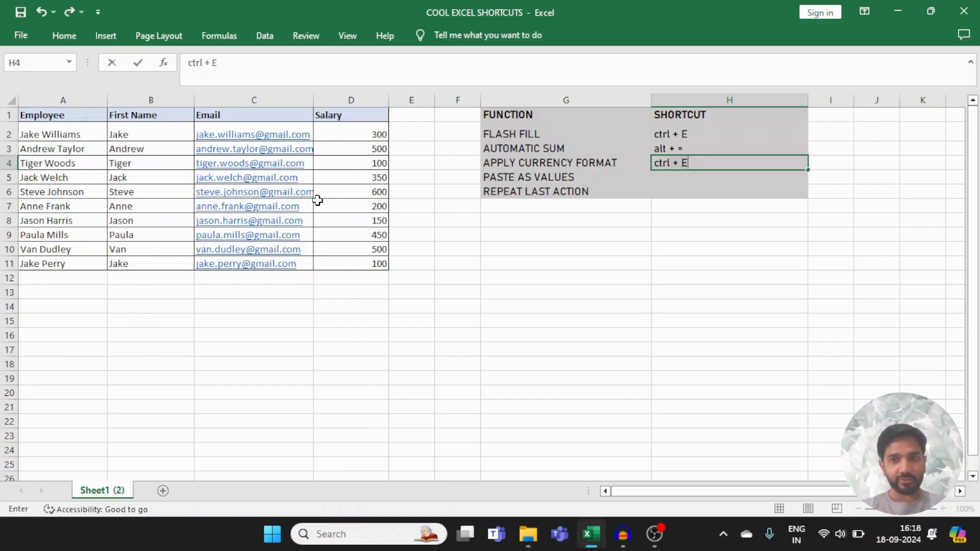
key("BackSpace")
key("BackSpace")
key("BackSpace")
key("BackSpace")
type("+ s")
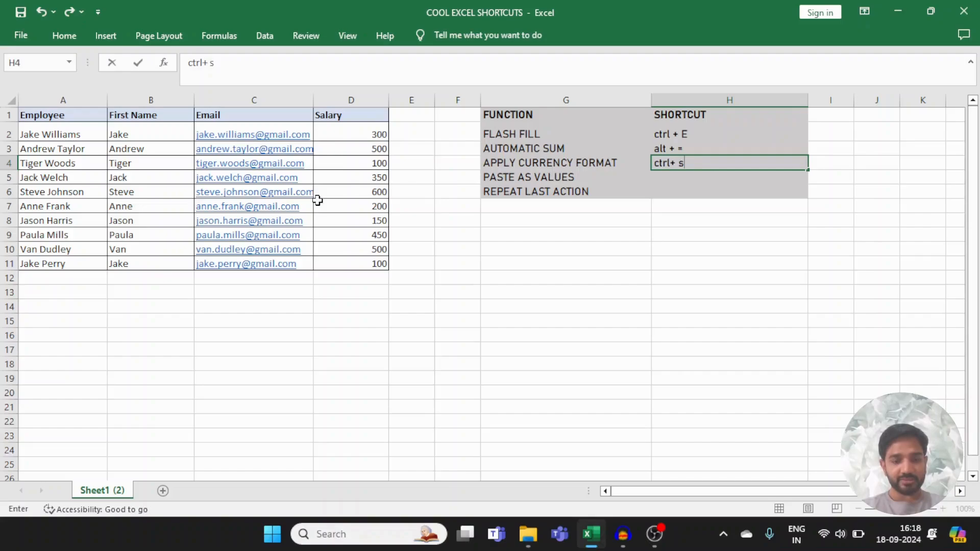
type("hift + ")
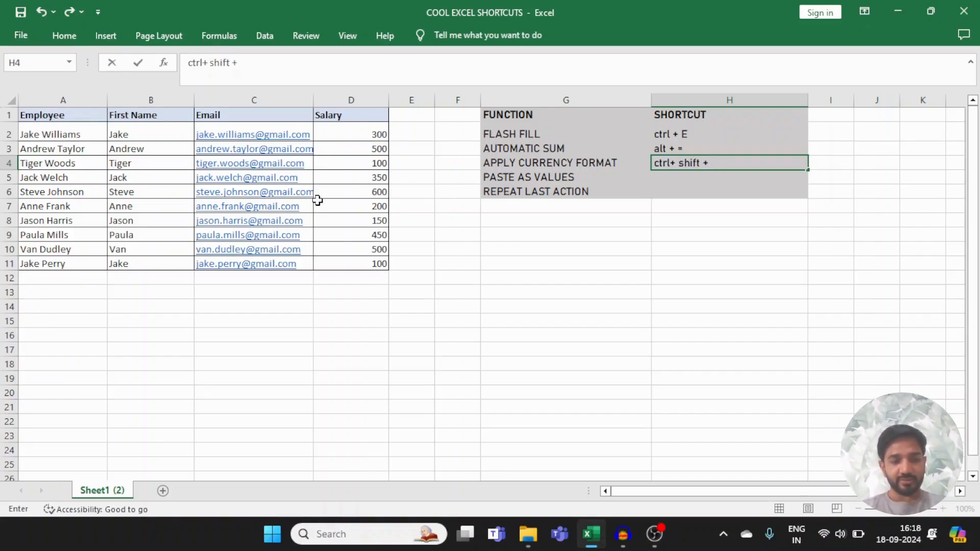
type("$")
key("Return")
Step: Apply the currency format to the Salary values in D2:D11
key("Up")
key("Left")
key("Left")
key("Left")
key("Left")
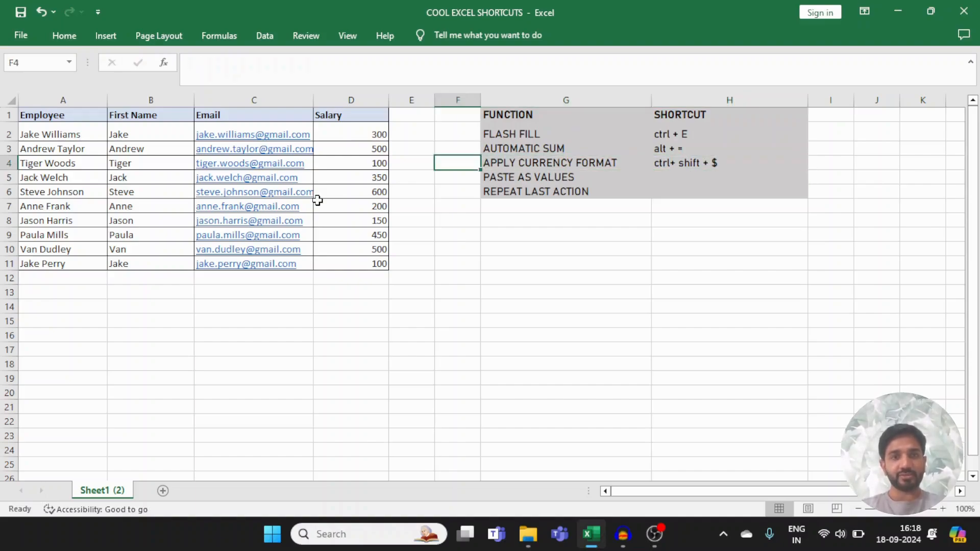
key("Up")
key("Up")
key("Up")
key("Down")
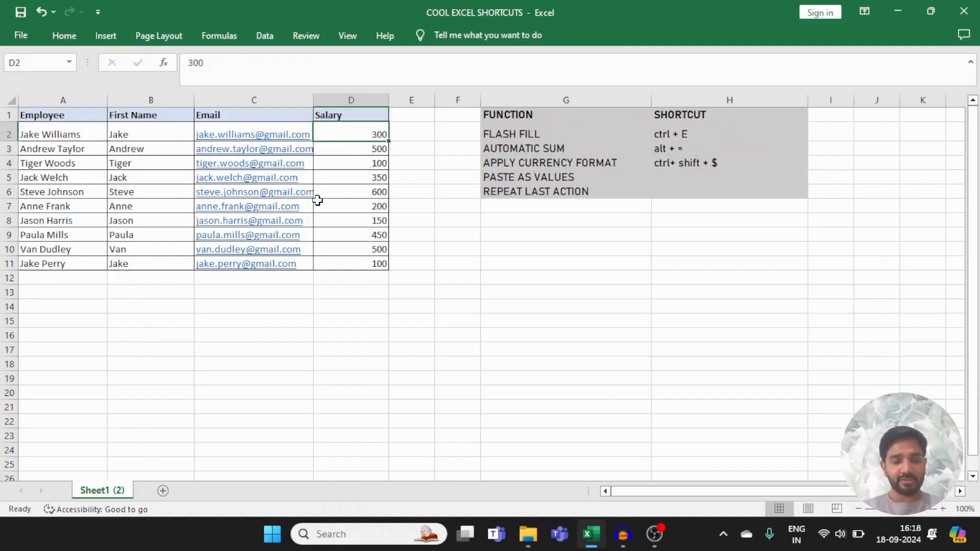
key("ctrl+shift+Down")
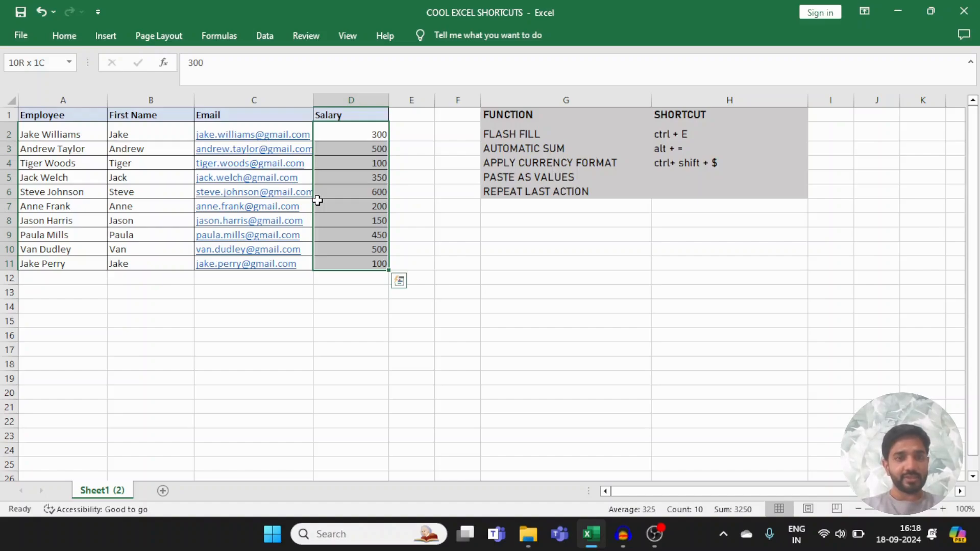
key("ctrl+shift+dollar")
key("Up")
key("Down")
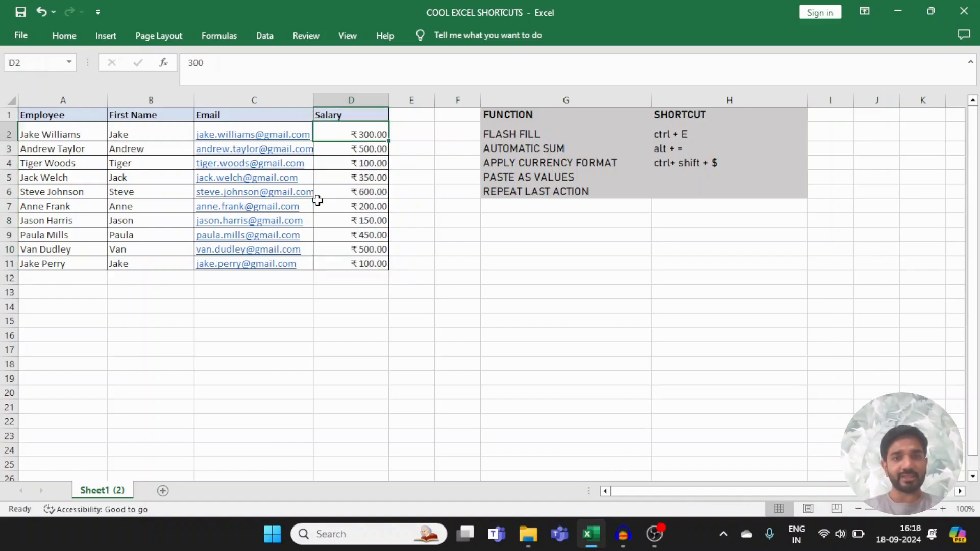
key("ctrl+shift+Down")
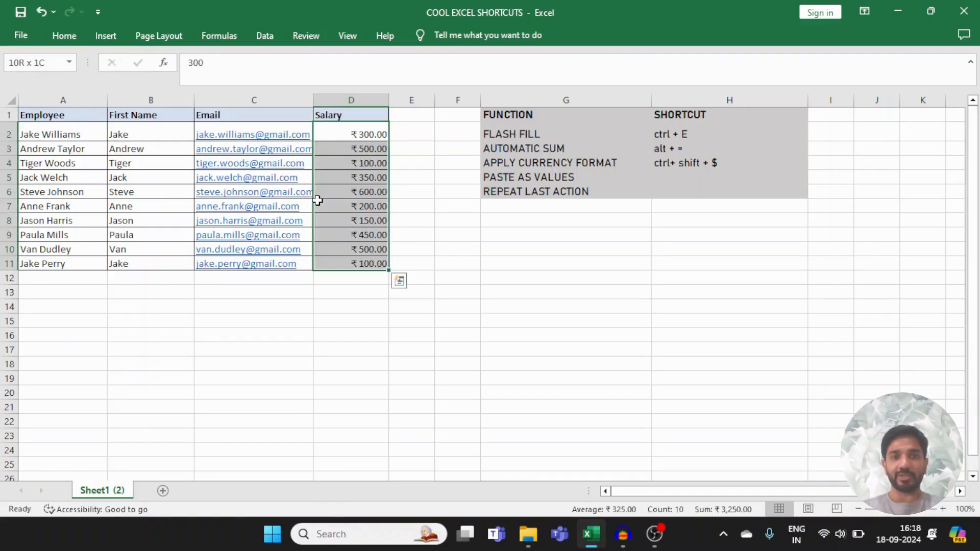
Step: Enter the PASTE AS VALUES shortcut in H5 on three lines within the cell: "1. Ctrl + V", "2. Ctrl" and "3. V"
key("Right")
key("Right")
key("Right")
key("Right")
key("Down")
key("Down")
key("Down")
key("Left")
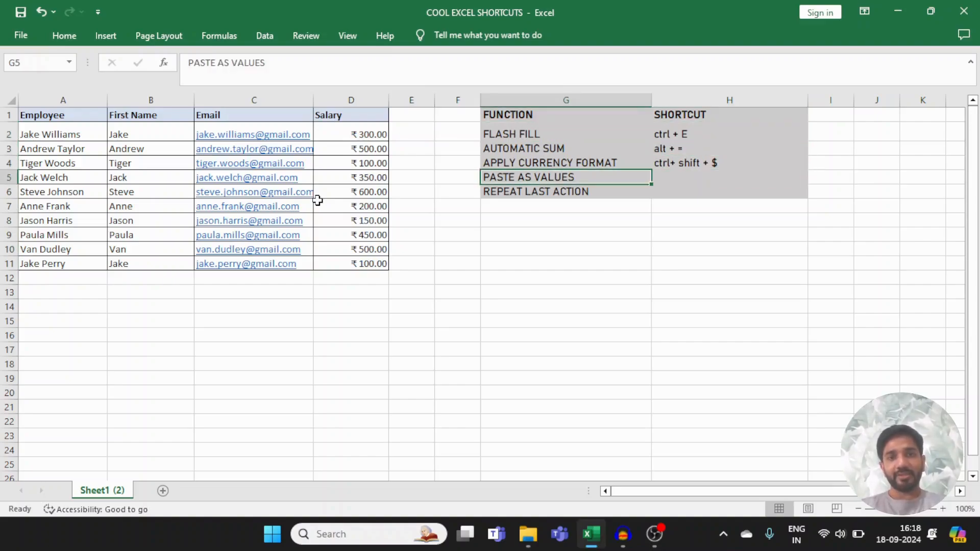
key("Right")
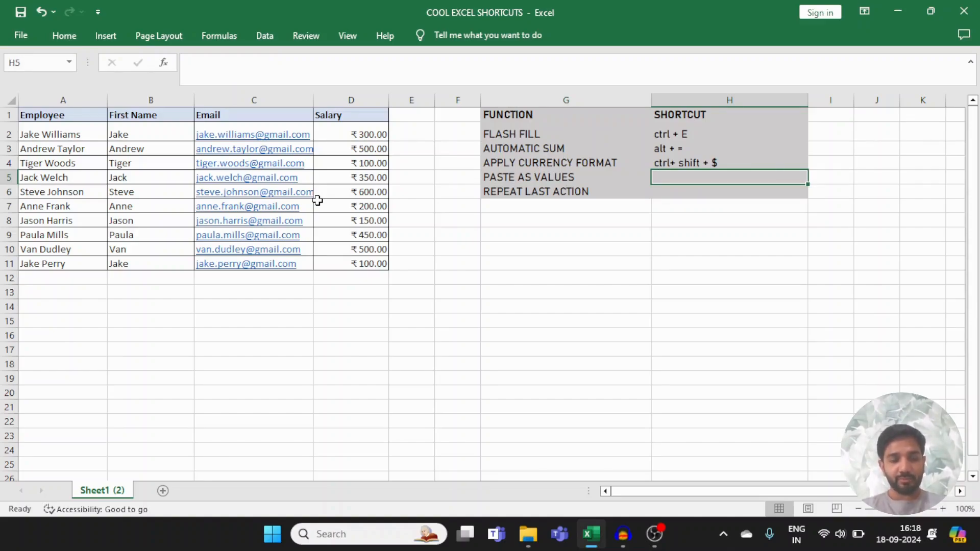
type("1. Ctr")
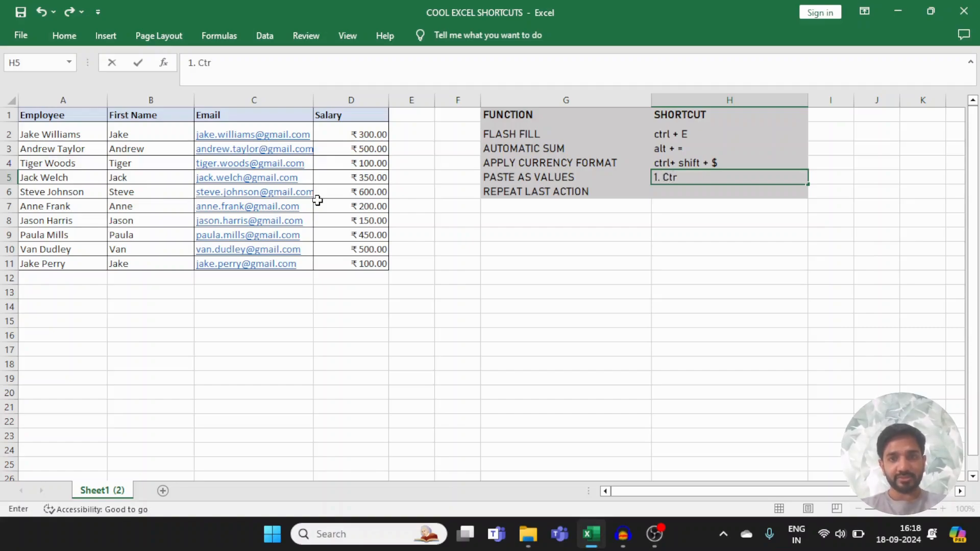
type("l +")
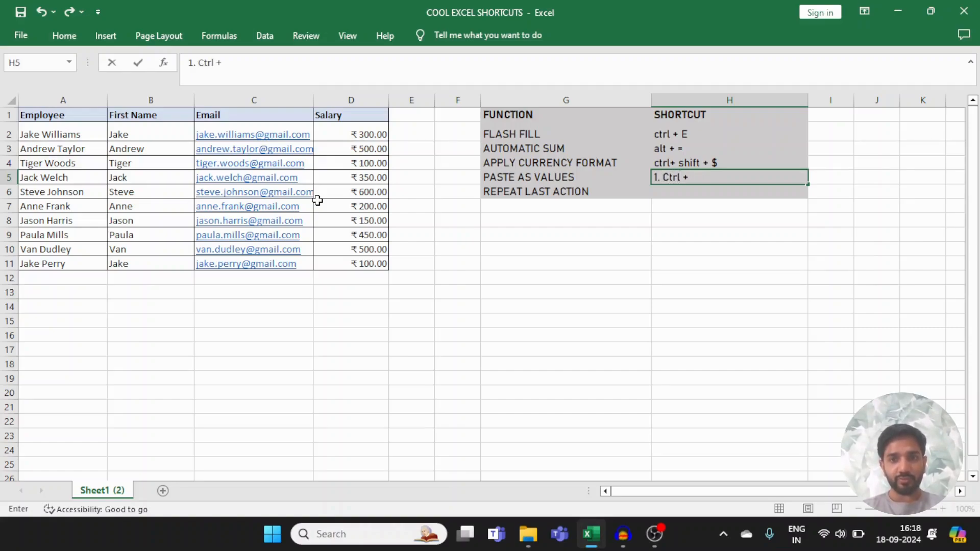
type(" V")
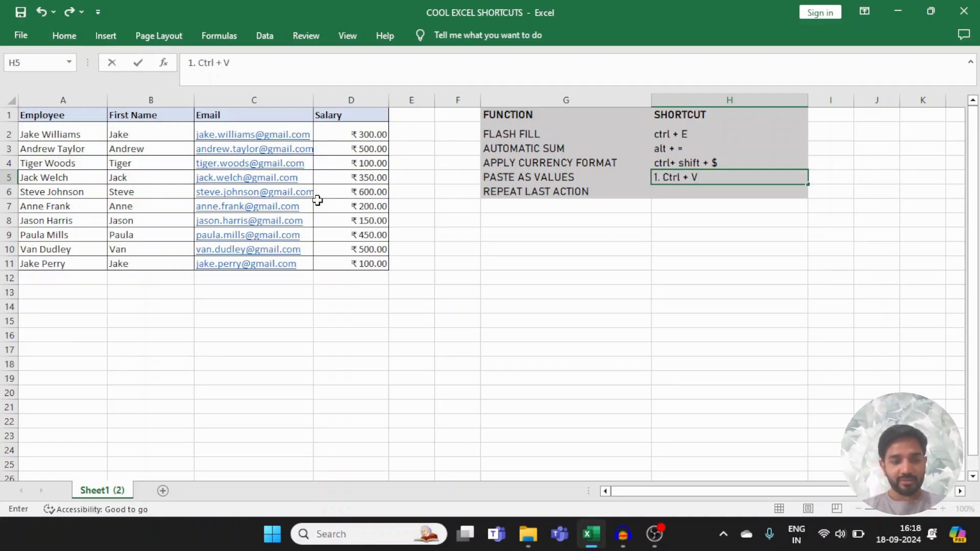
key("alt+Return")
type("2. Ctrl")
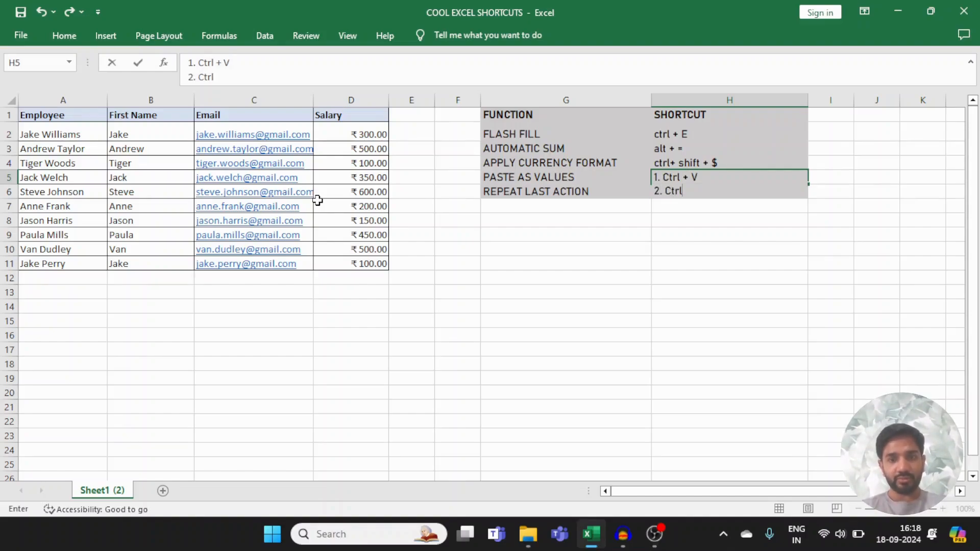
key("alt+Return")
type("3. V")
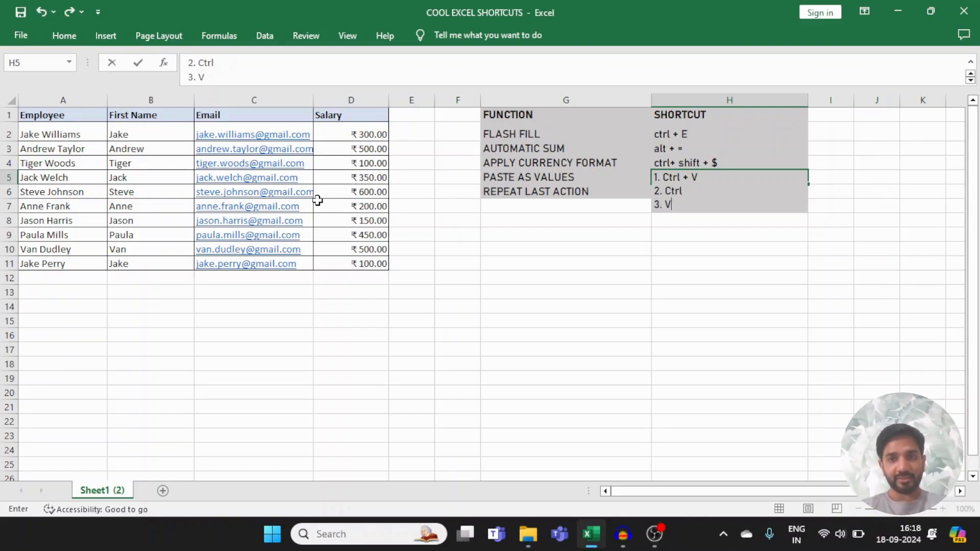
key("Return")
Step: Total the Salary column in D12 with a SUM formula over D2:D11
key("Up")
key("Left")
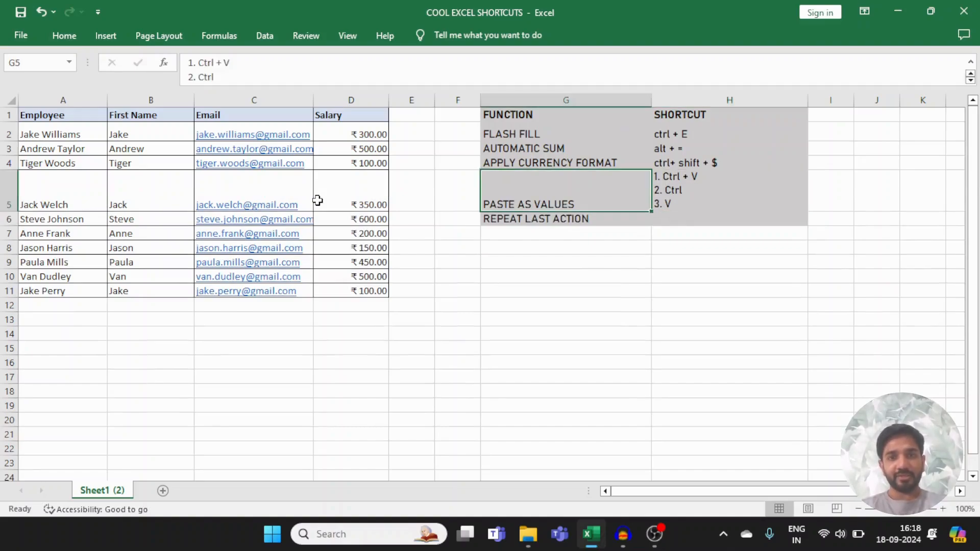
key("Left")
key("Left")
key("Down")
key("Down")
key("Down")
key("Down")
key("Down")
key("Down")
key("Down")
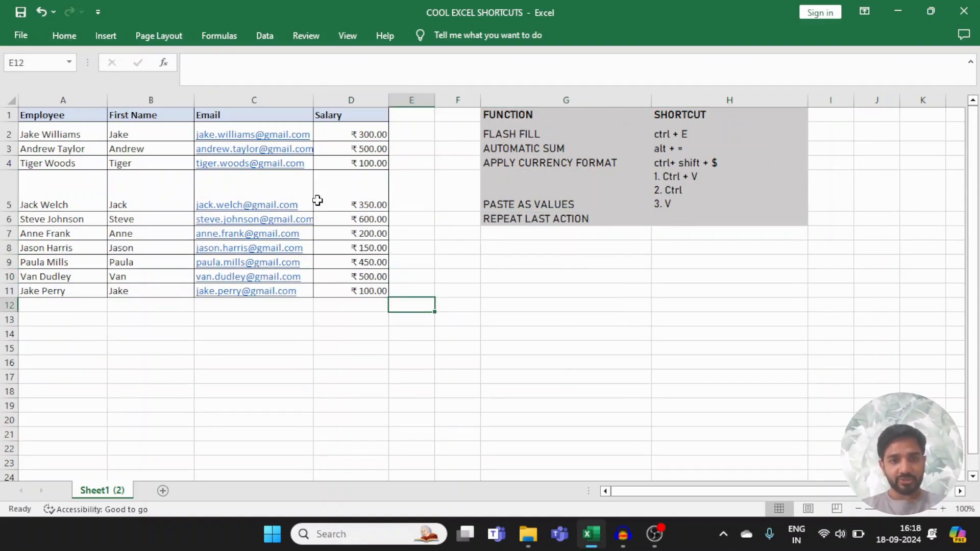
key("Left")
type("=SUM(")
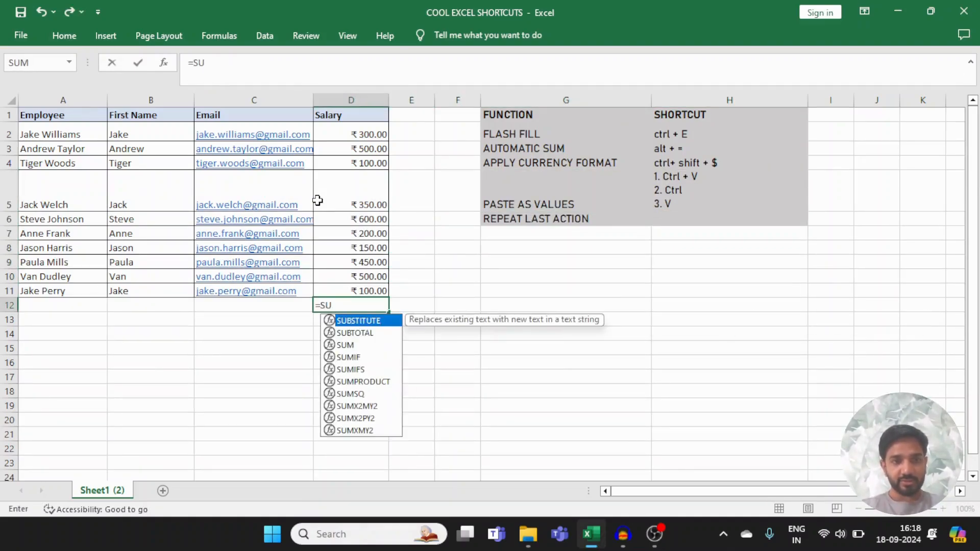
key("Up")
key("ctrl+shift+Up")
key("shift+Down")
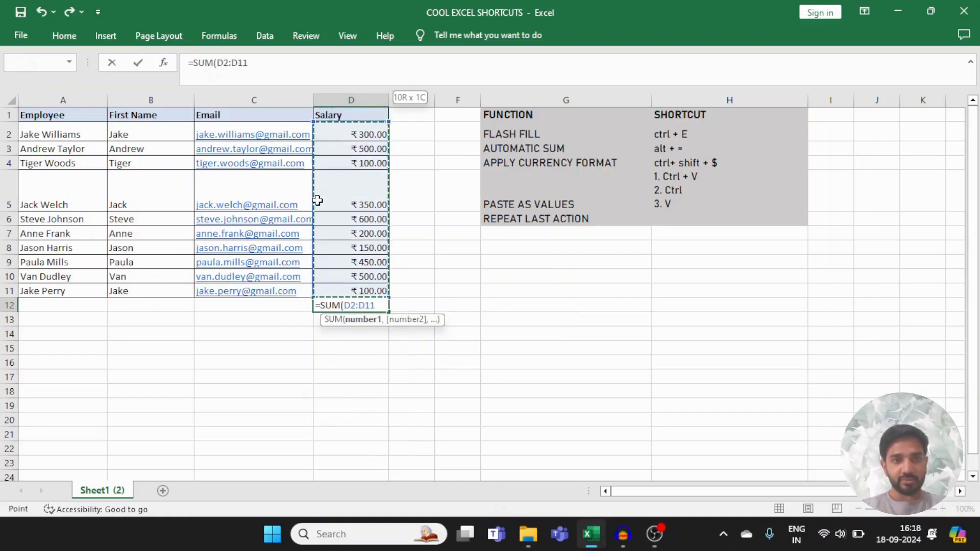
key("ctrl+Return")
Step: Copy the salary total from D12 and paste it into G12 as values only
key("ctrl+c")
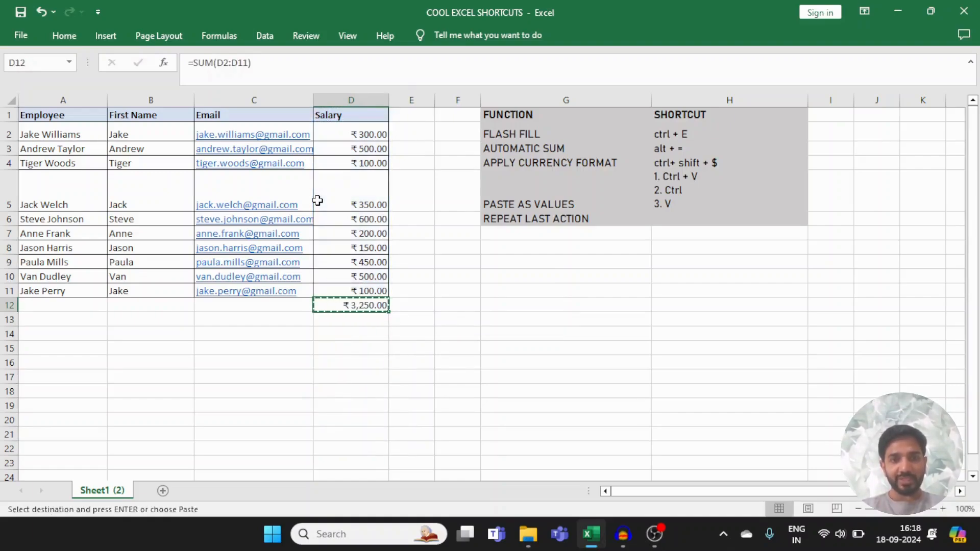
key("Right")
key("Right")
key("Right")
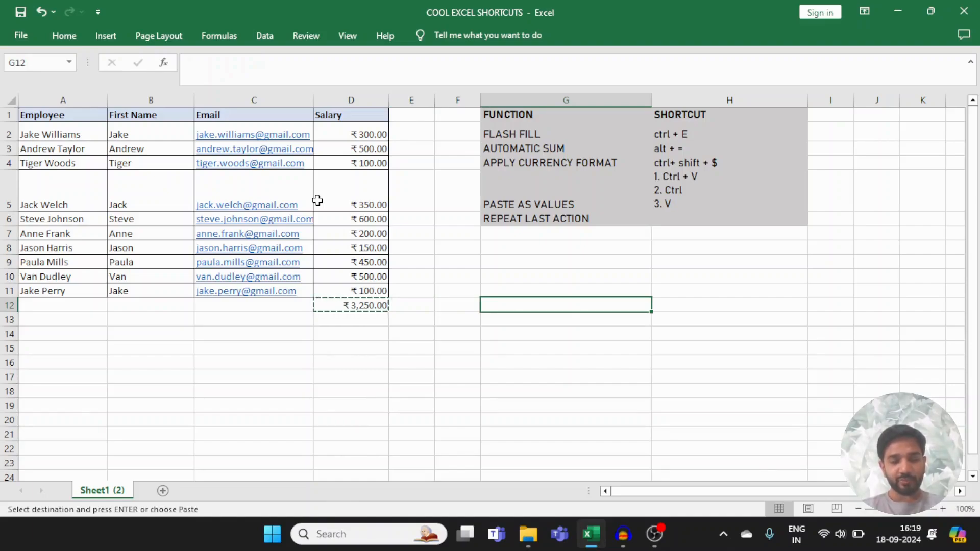
key("ctrl+v")
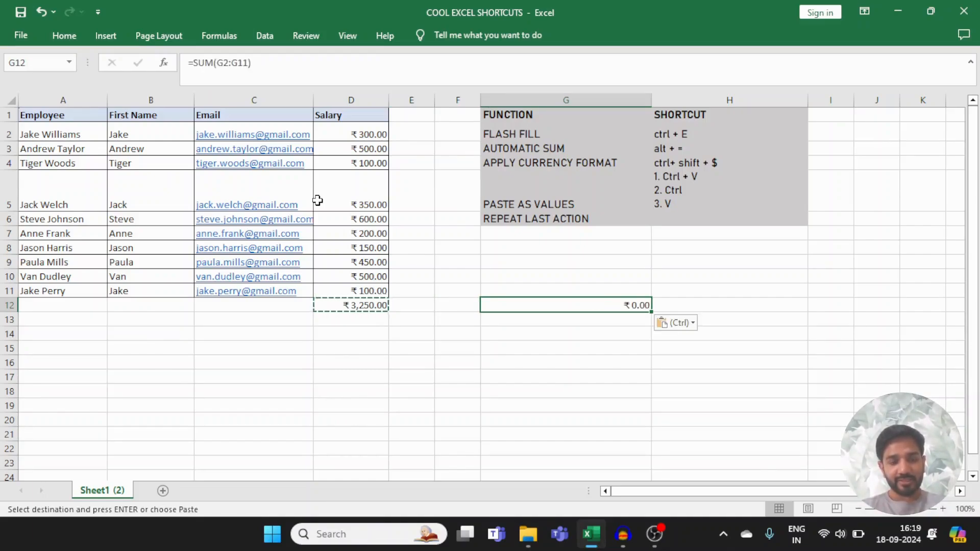
key("ctrl")
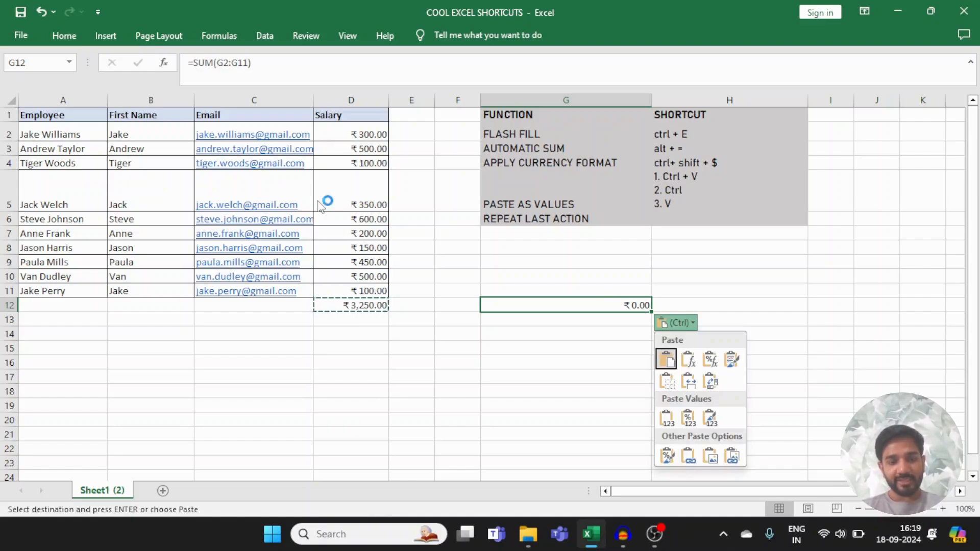
key("v")
key("Escape")
Step: Enter "F4" as the shortcut for REPEAT LAST ACTION in cell H6
key("Up")
key("Up")
key("Up")
key("Up")
key("Up")
key("Up")
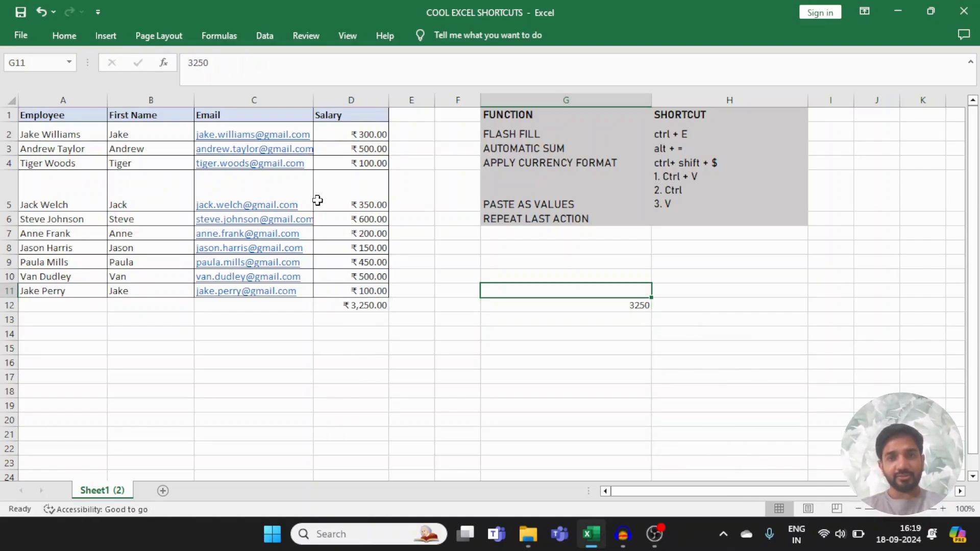
key("Up")
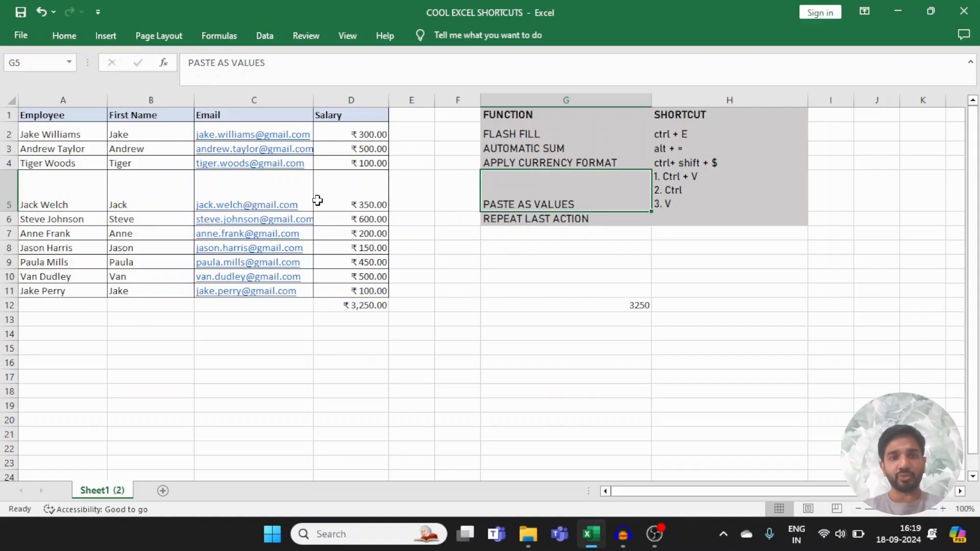
key("Down")
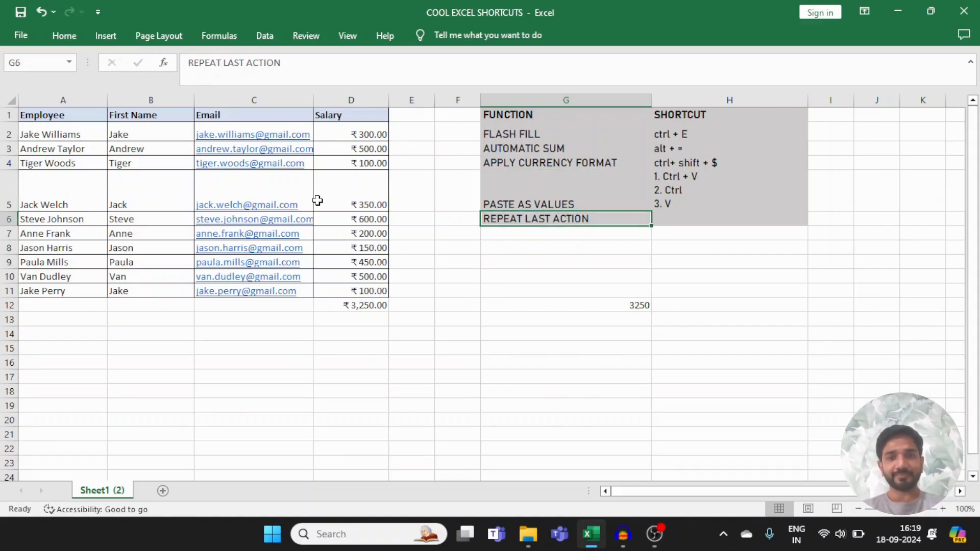
key("Right")
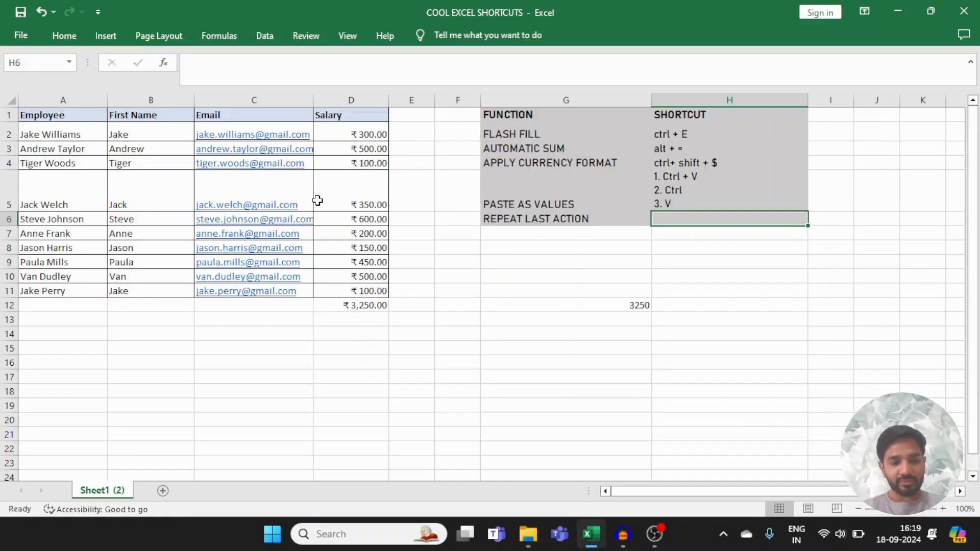
type("F")
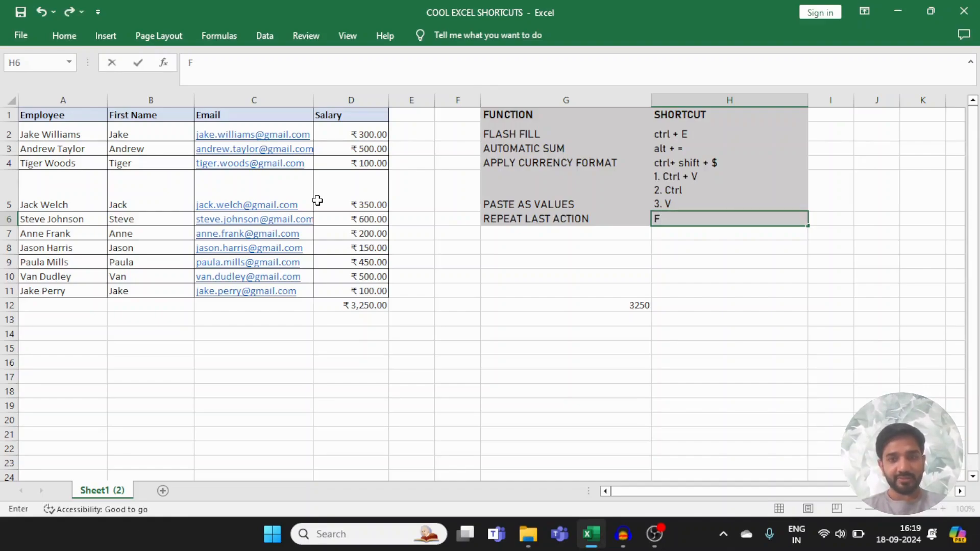
type("4")
key("Return")
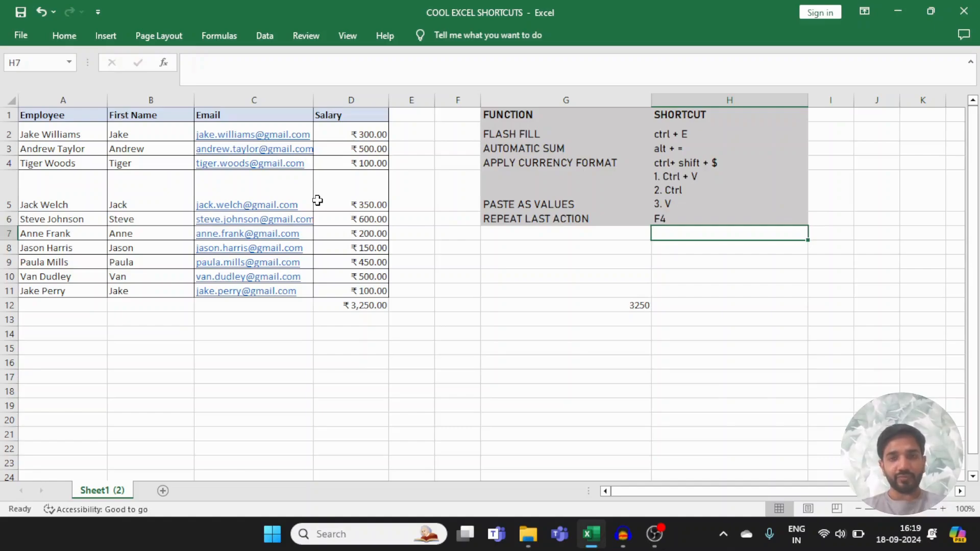
Step: Fill the first salary cell, D2, with yellow
key("Left")
key("Left")
key("Left")
key("Left")
key("Left")
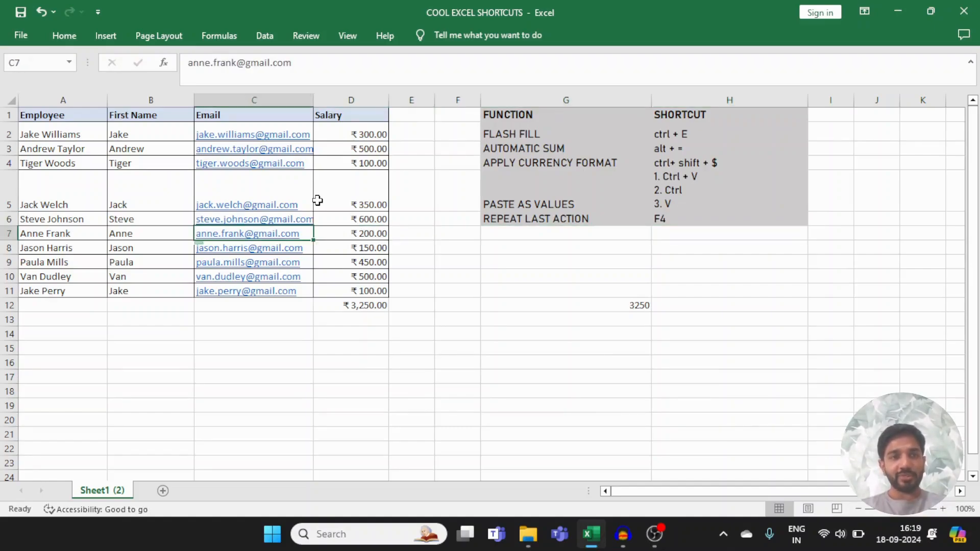
key("Up")
key("Up")
key("Up")
key("Up")
key("Left")
key("Left")
key("Up")
key("Right")
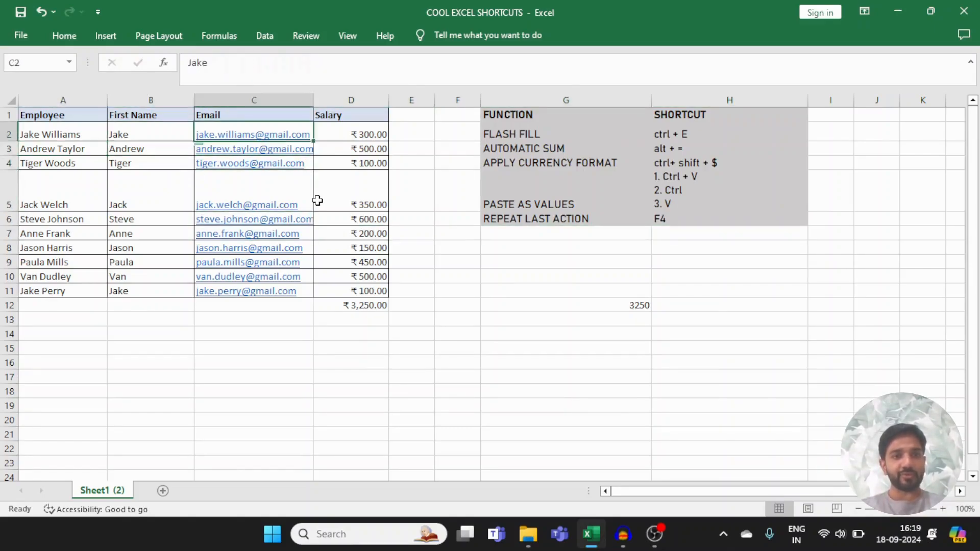
key("Right")
key("Right")
key("Right")
key("Left")
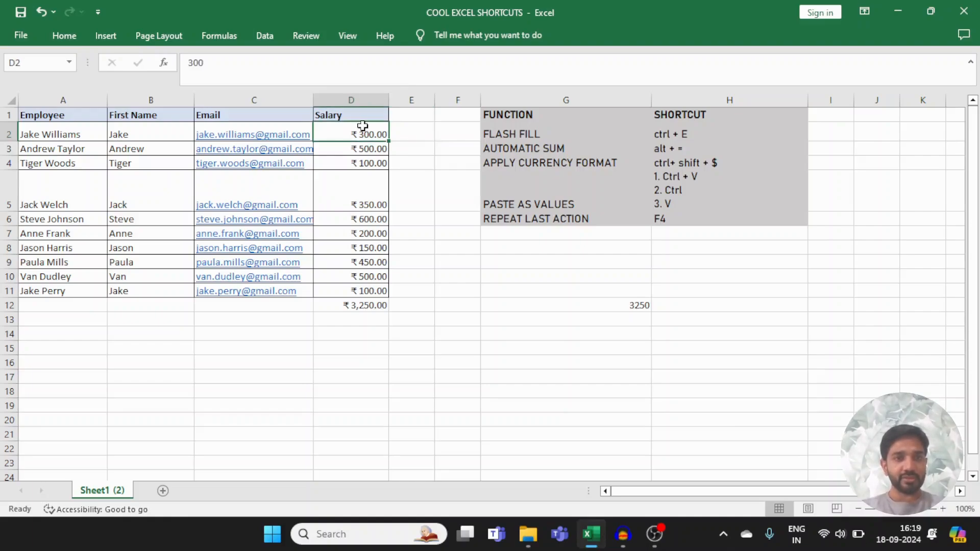
left_click(66, 37)
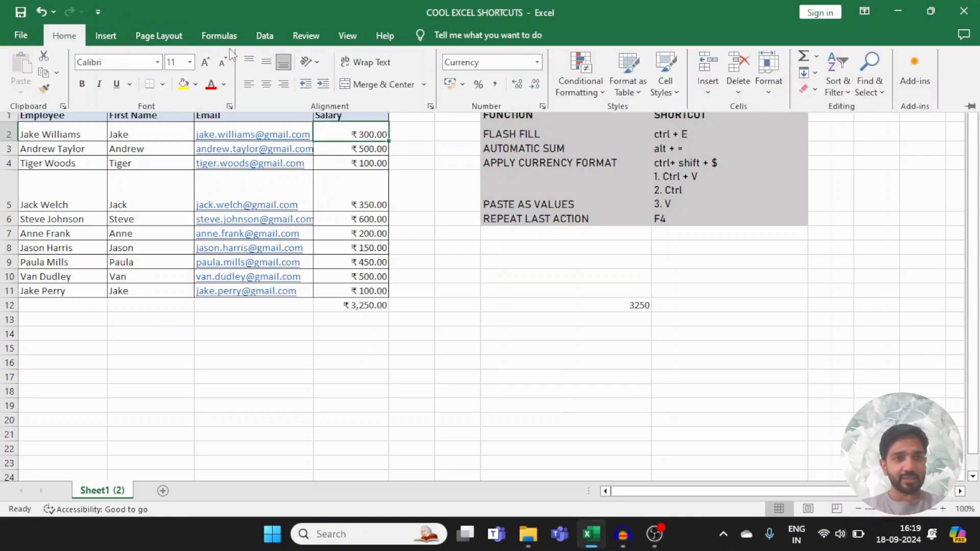
left_click(184, 83)
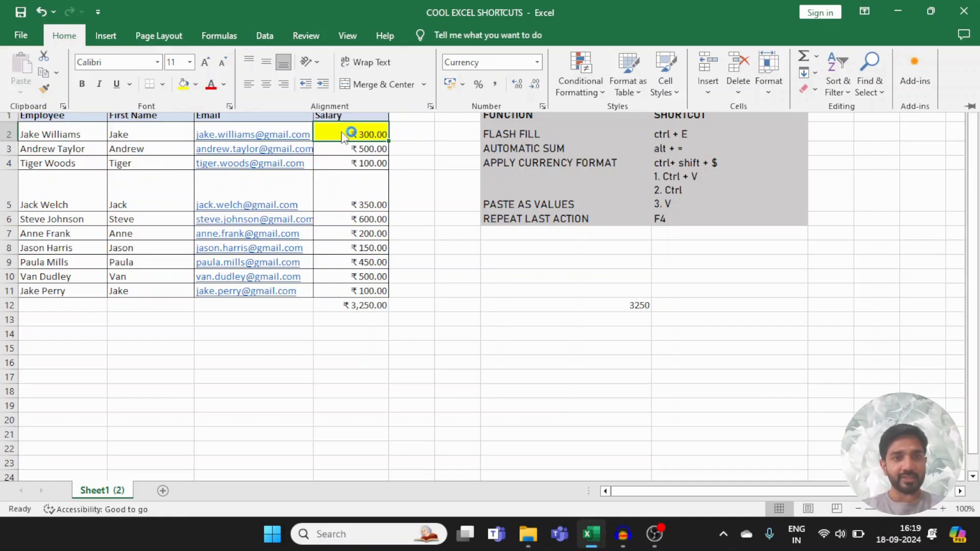
Step: Repeat the yellow fill on salary cell D5 using the repeat-last-action command
left_click(342, 192)
left_click(343, 192)
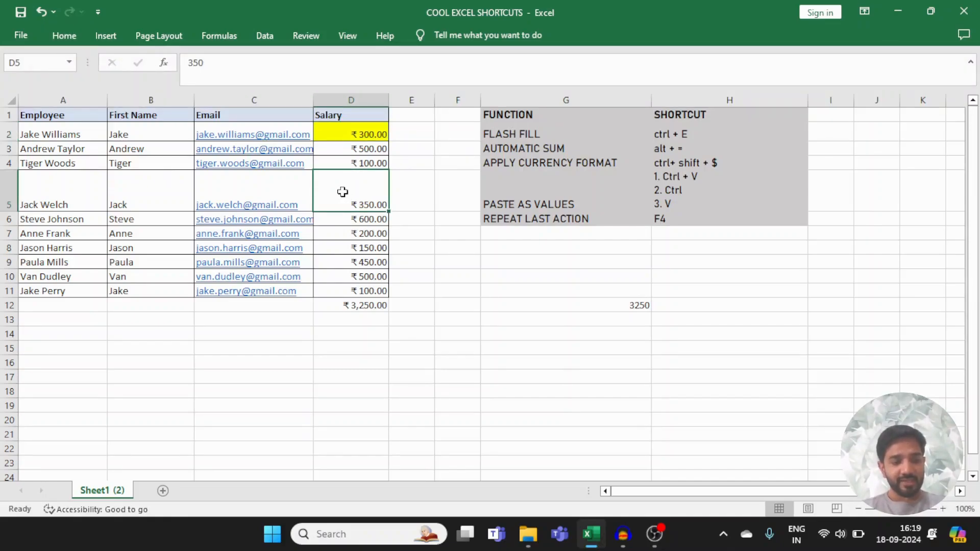
key("F4")
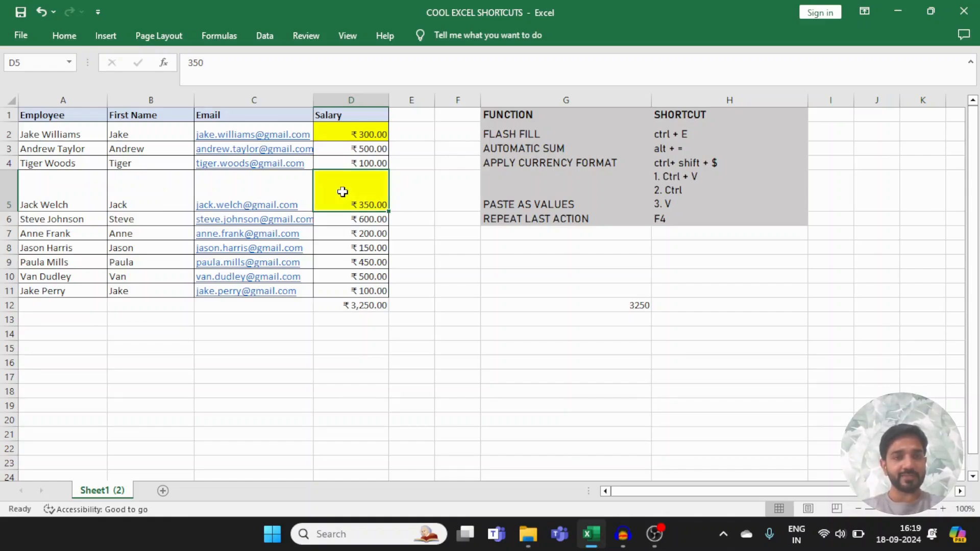
Step: Repeat the last fill action on cells A9 and A4 in the Employee column
key("Down")
key("Down")
key("Down")
key("Down")
key("Left")
key("Left")
key("Left")
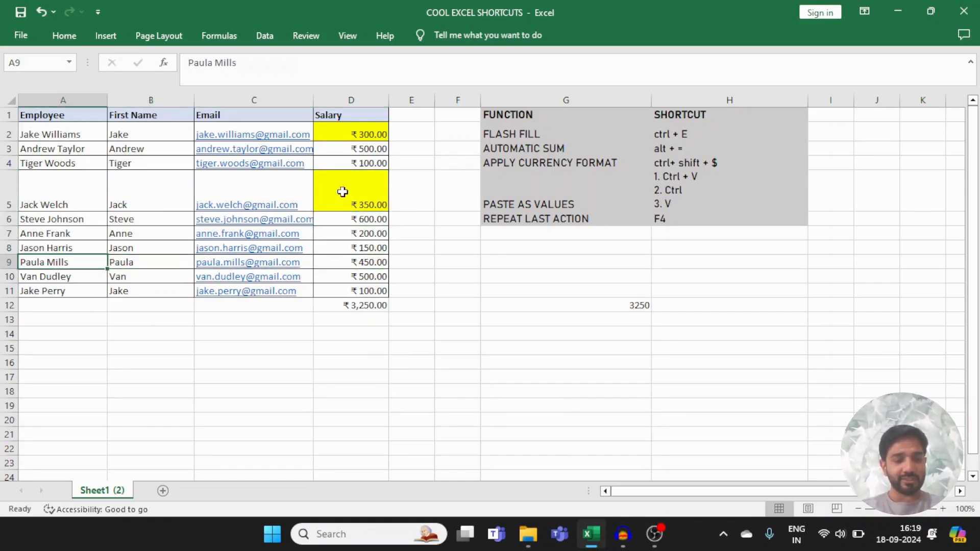
key("F4")
key("Up")
key("Up")
key("Up")
key("Up")
key("Up")
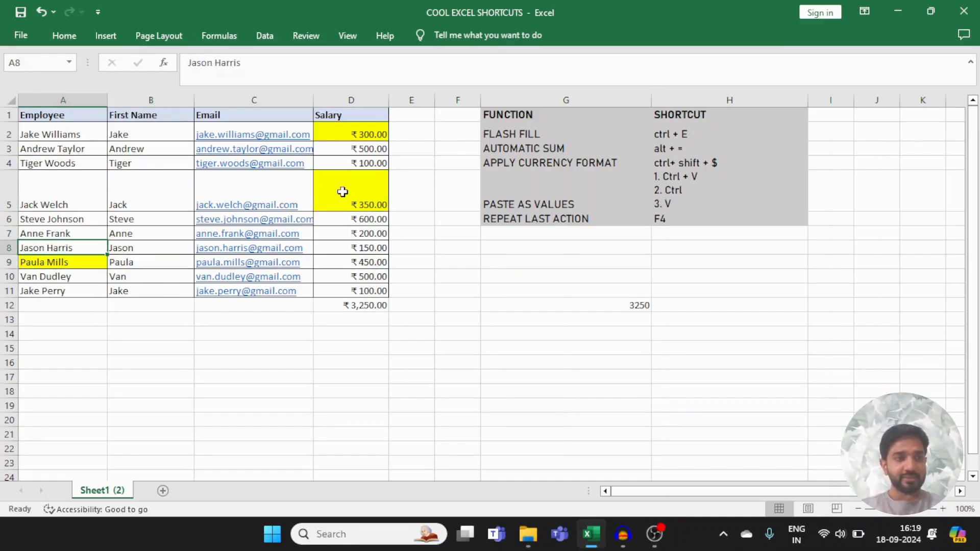
key("F4")
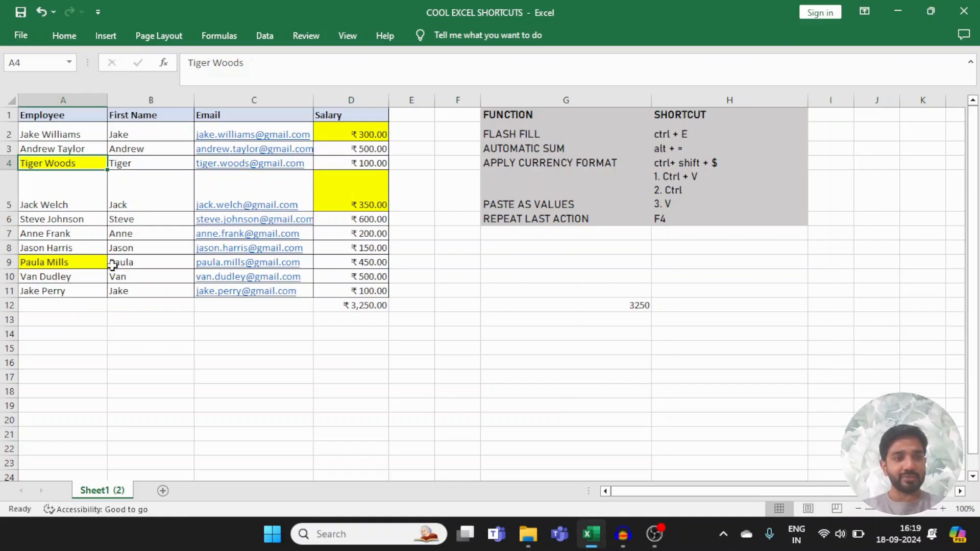
Step: Insert a blank row above row 7 and repeat the insertion four more times with the repeat-last-action command
right_click(8, 233)
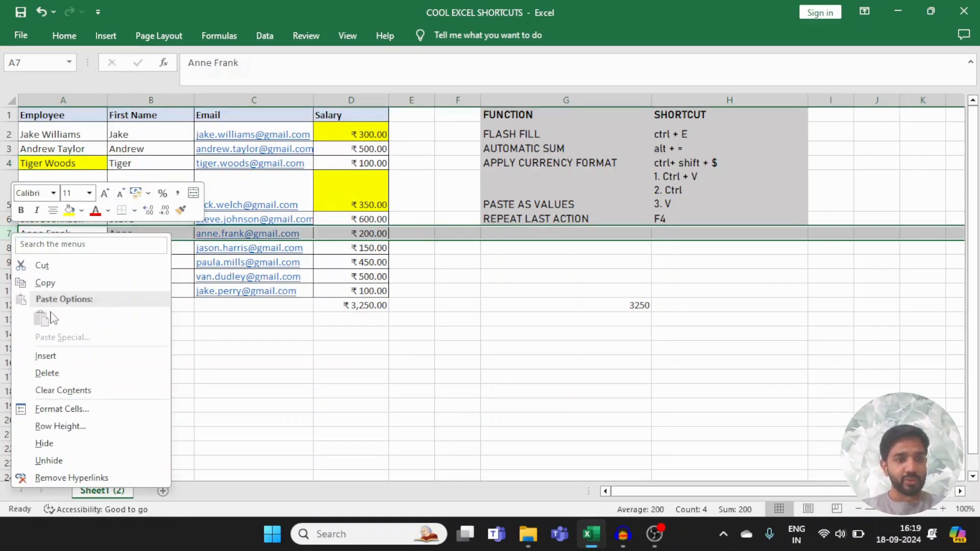
left_click(73, 355)
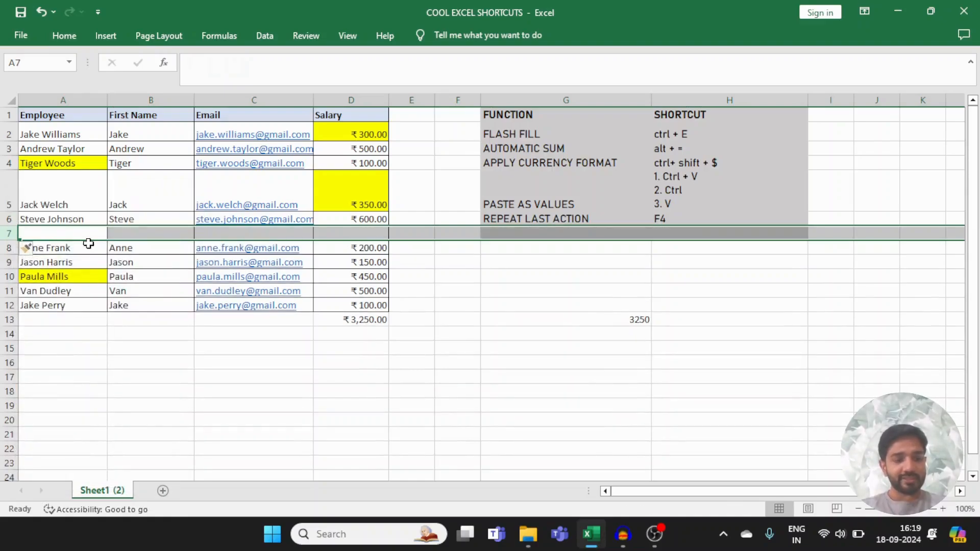
key("F4")
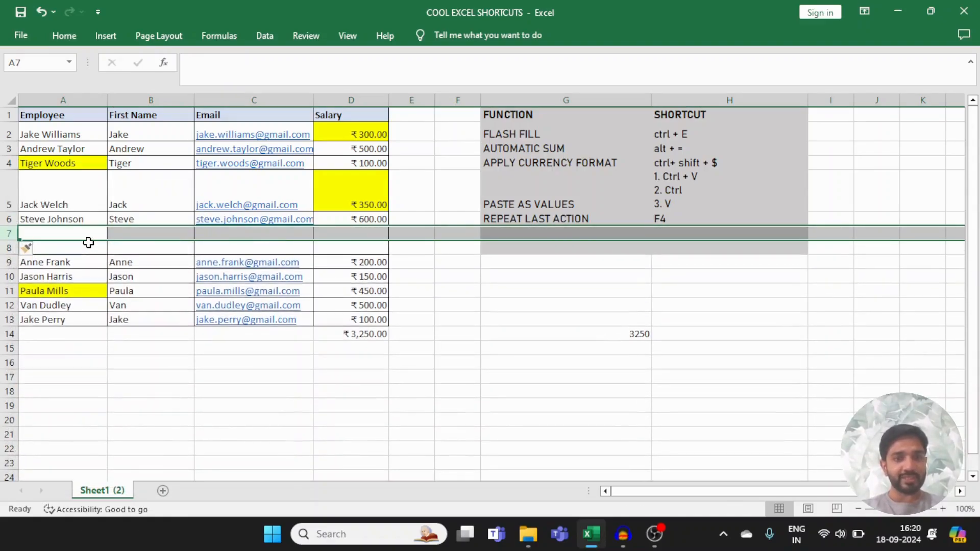
key("F4")
key("F4")
key("F4")
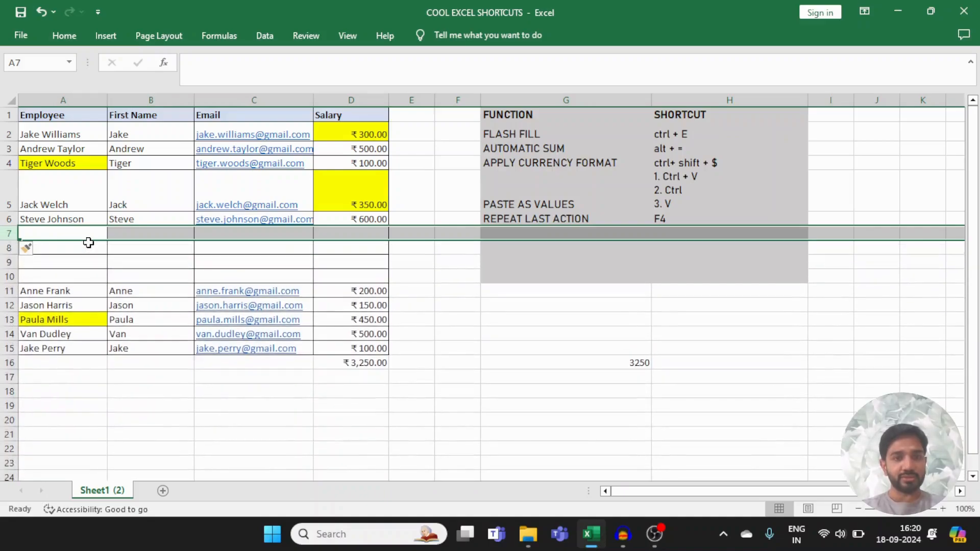
key("Right")
key("Right")
key("Right")
key("Right")
key("Right")
key("Right")
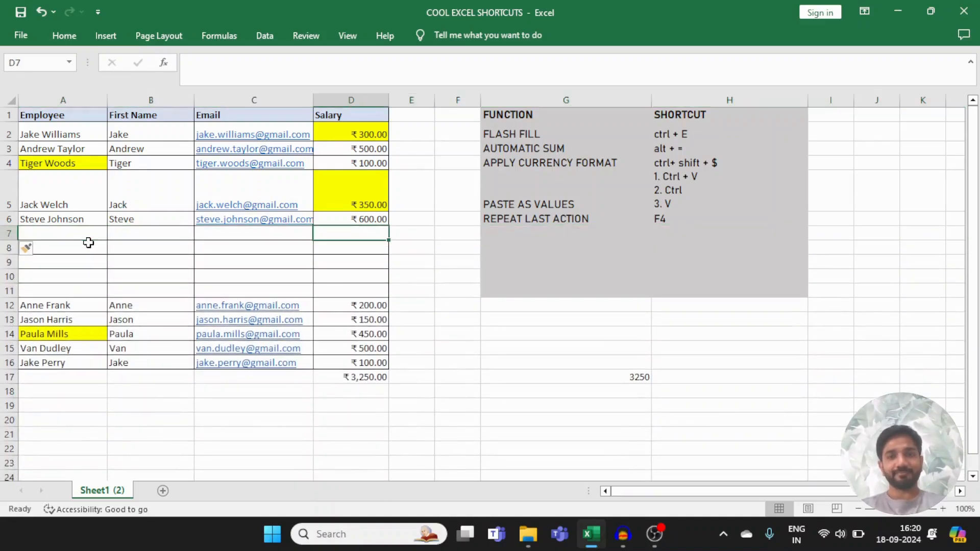